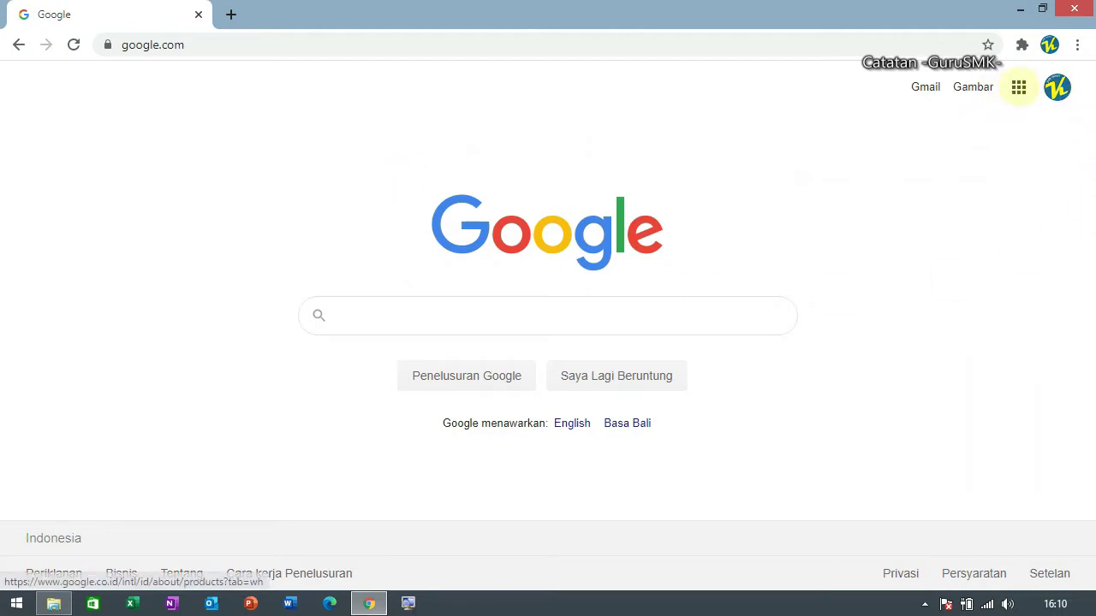
# Open Google Classroom, enter the class APL&PIG XI DPIB B and dismiss the student invitation tip.
pyautogui.click(1018, 87)
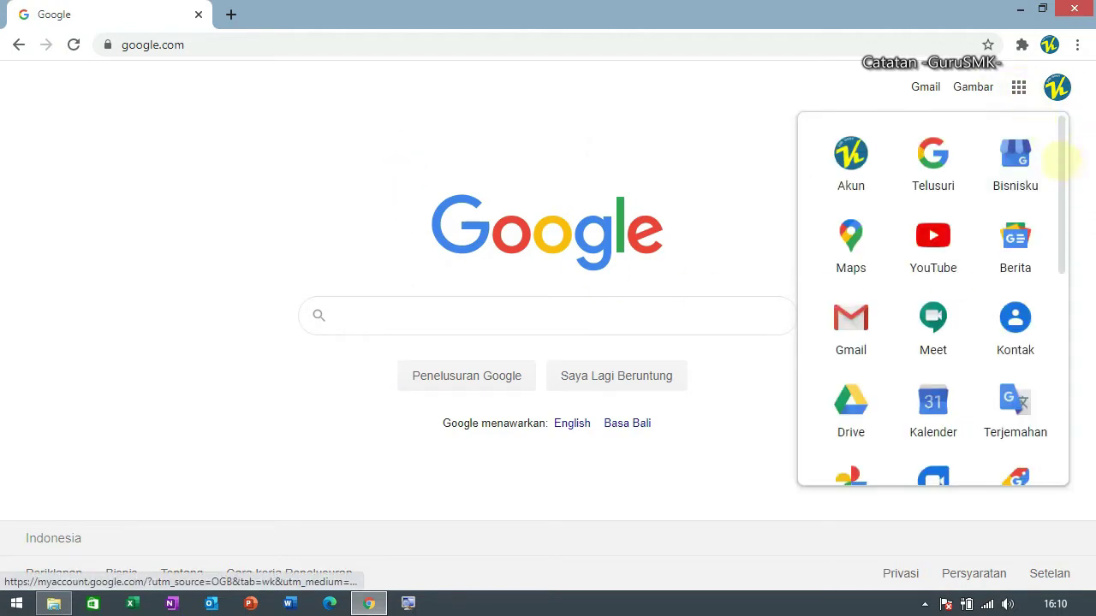
pyautogui.scroll(-2, 1061, 157)
pyautogui.scroll(-2, 1049, 262)
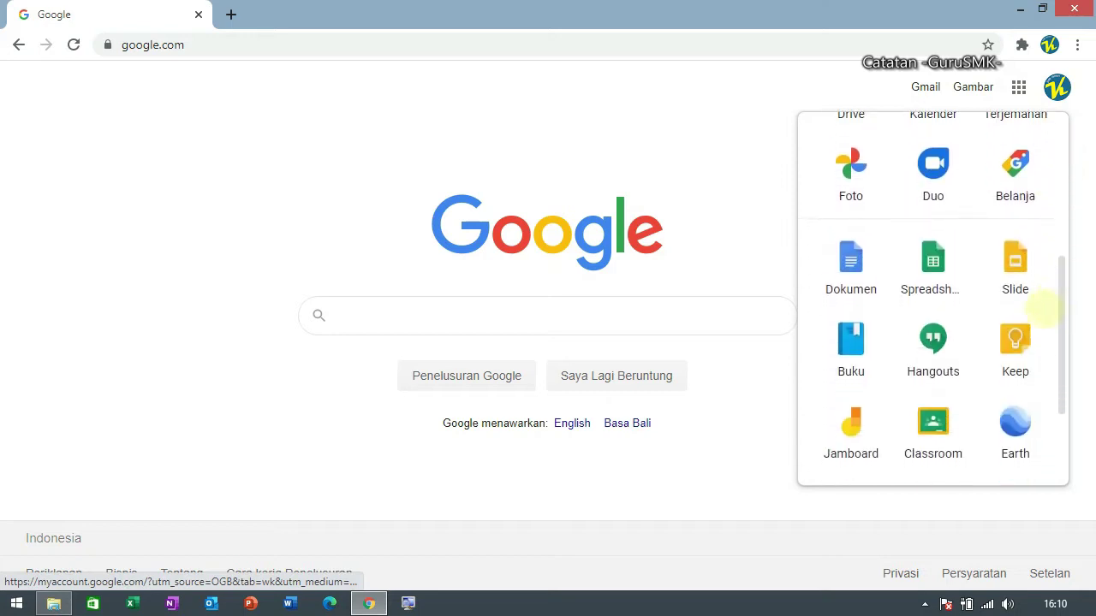
pyautogui.click(933, 428)
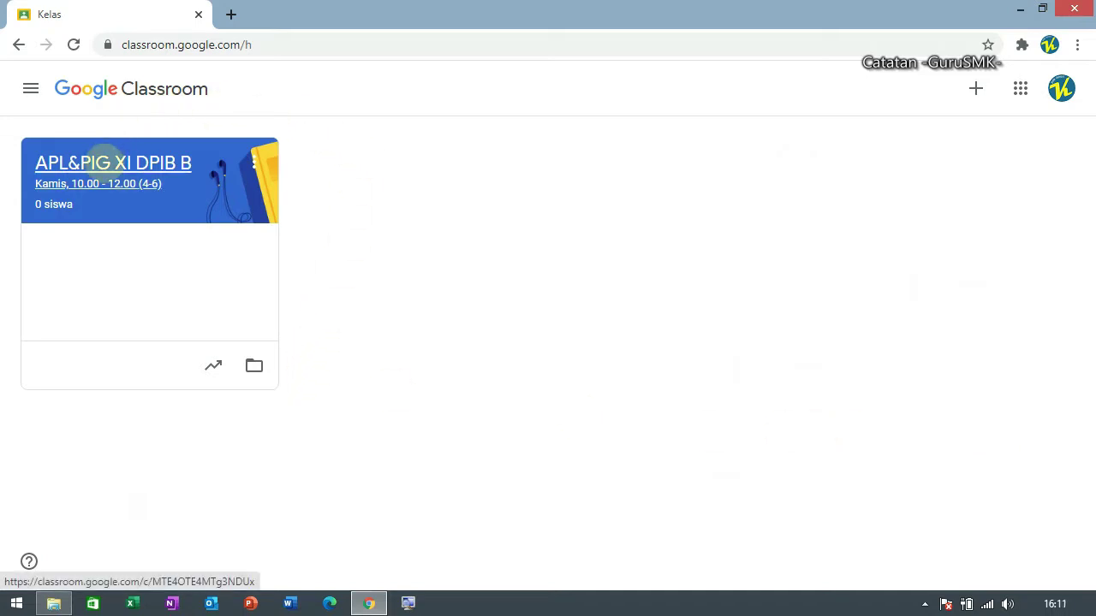
pyautogui.click(103, 163)
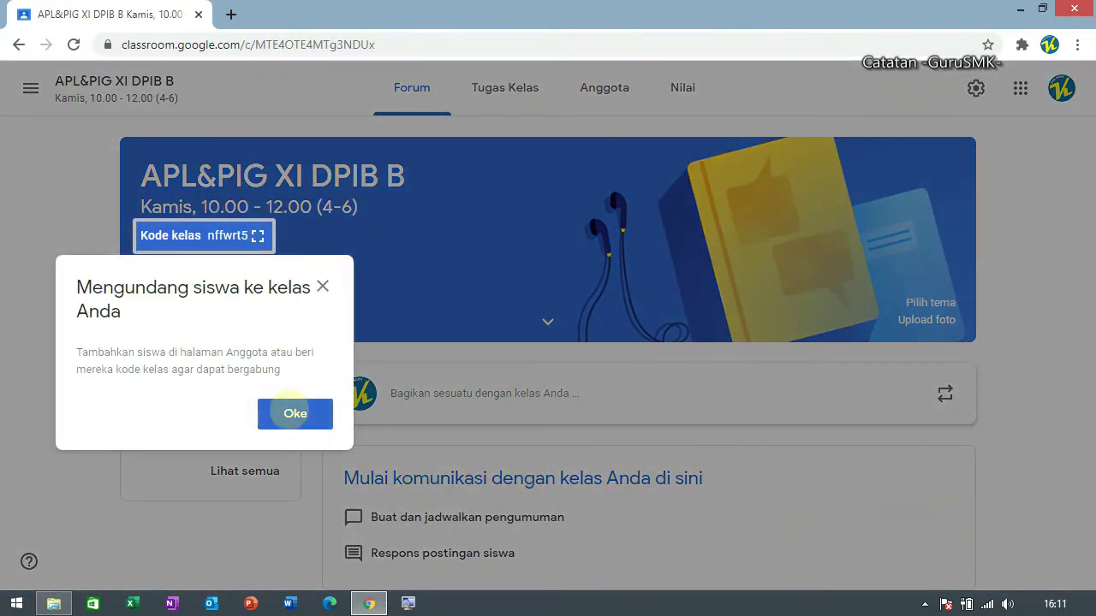
pyautogui.click(291, 412)
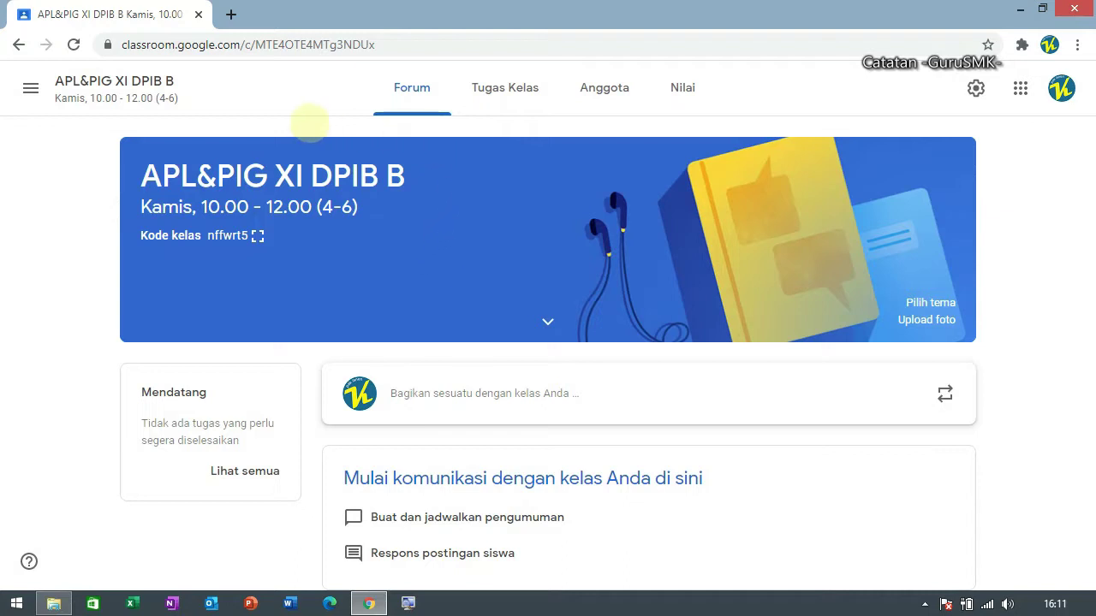
# Create a new assignment (Tugas) in the class's classwork and dismiss the posting schedule tip.
pyautogui.click(522, 86)
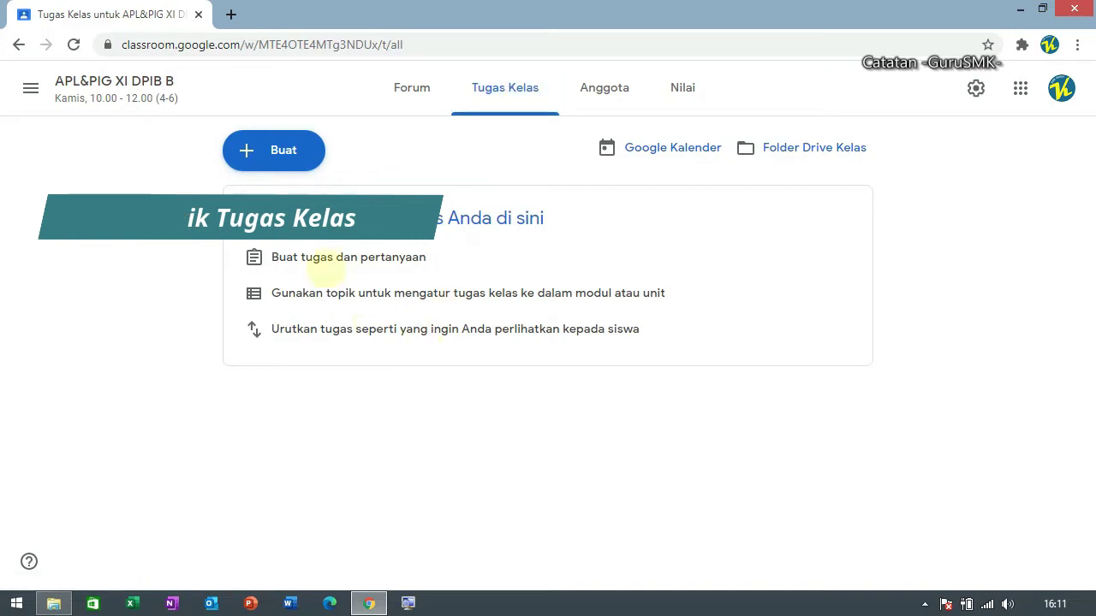
pyautogui.click(299, 152)
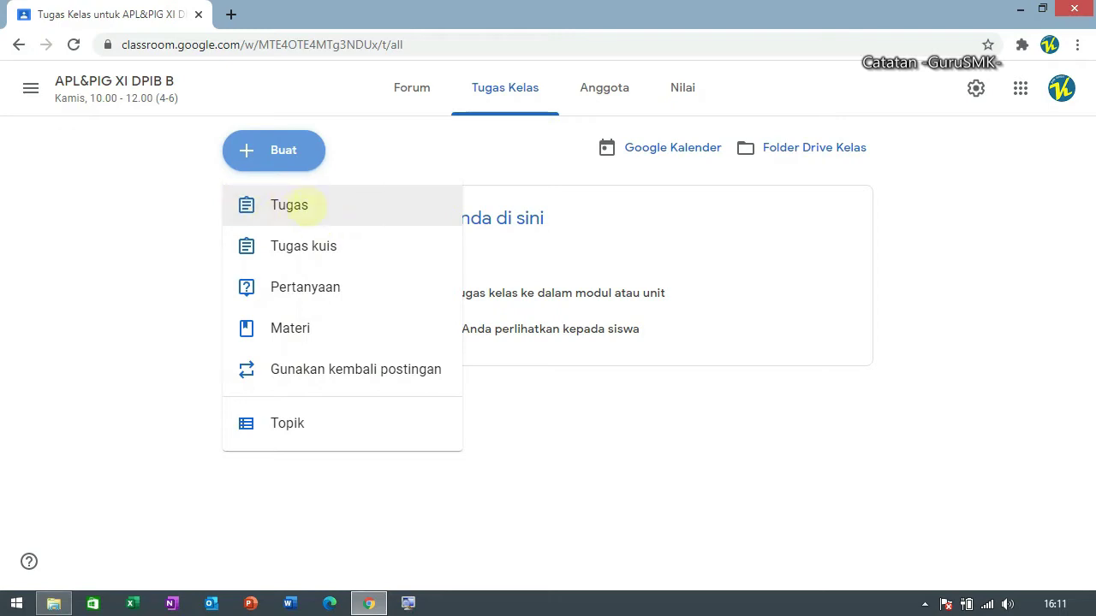
pyautogui.click(306, 208)
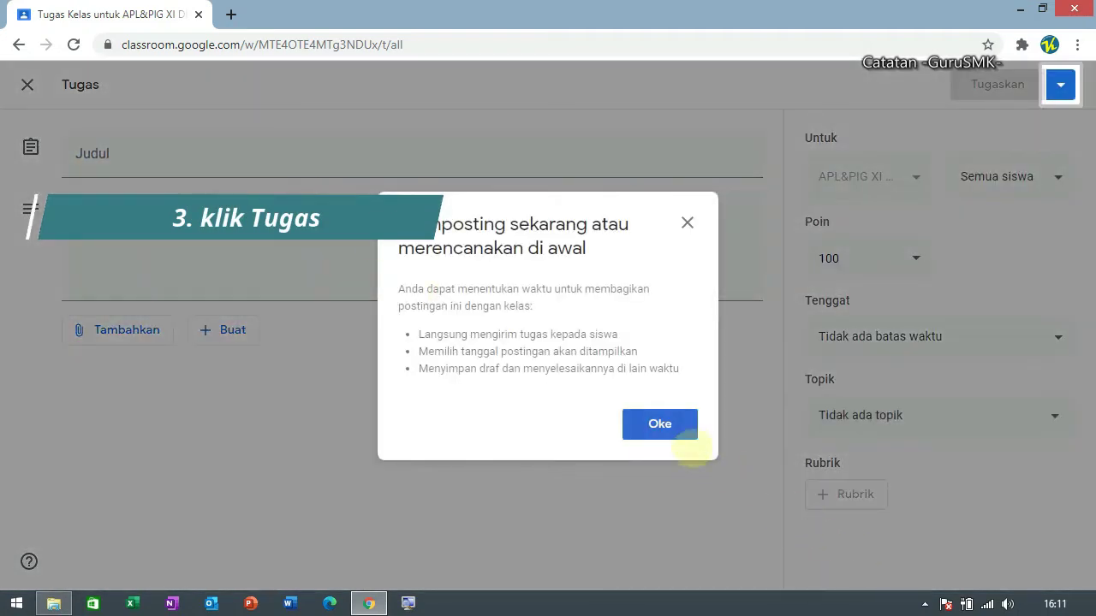
pyautogui.click(683, 430)
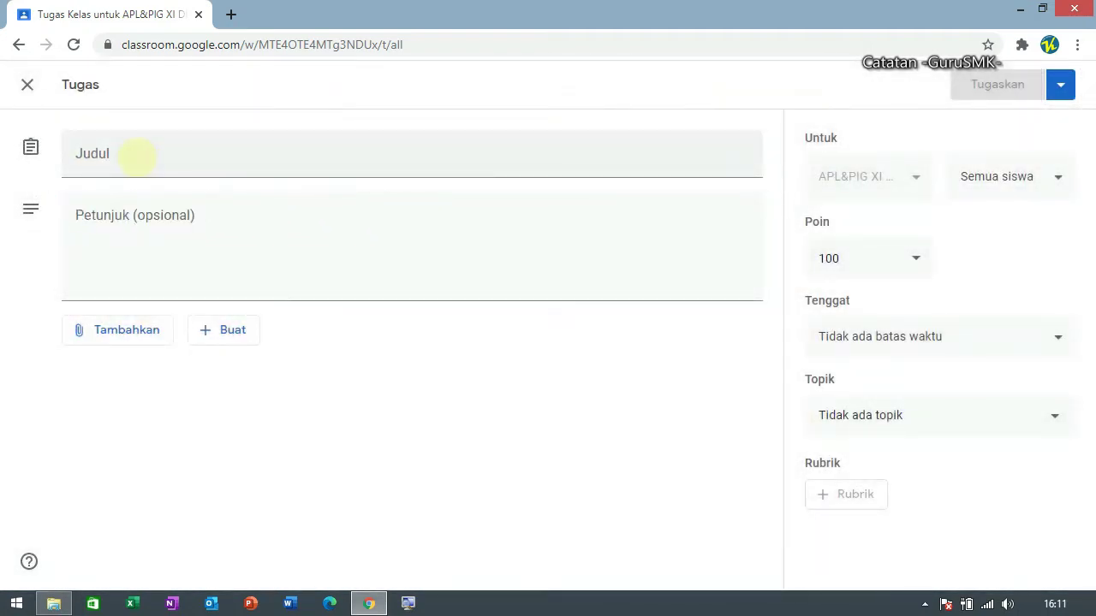
# Title the assignment "Melakukan penggambaran dengan software- membuat denah".
pyautogui.click(137, 156)
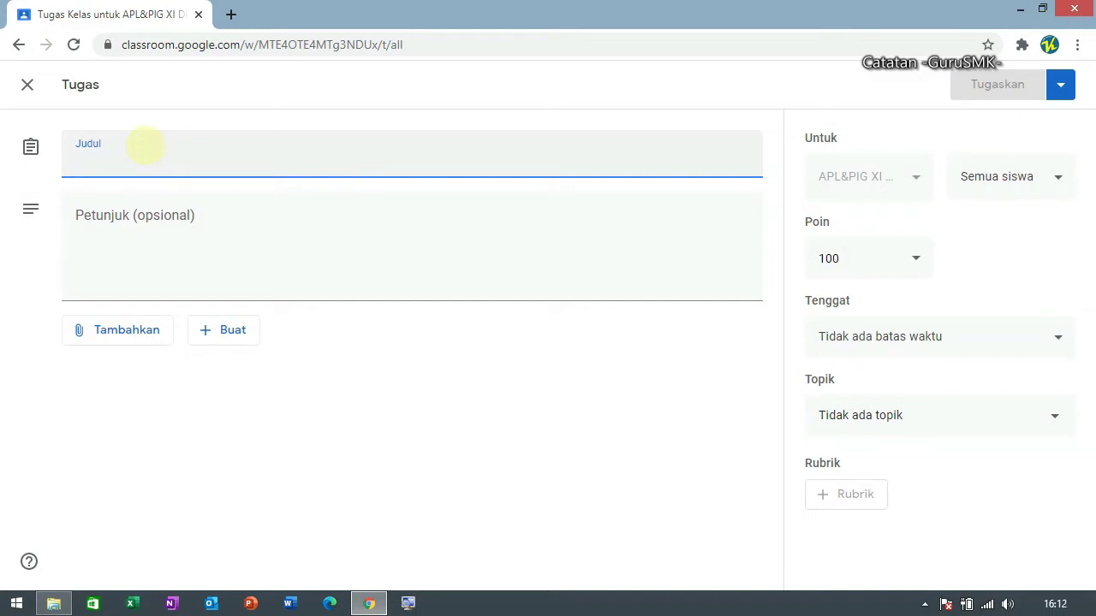
pyautogui.write('Meng')
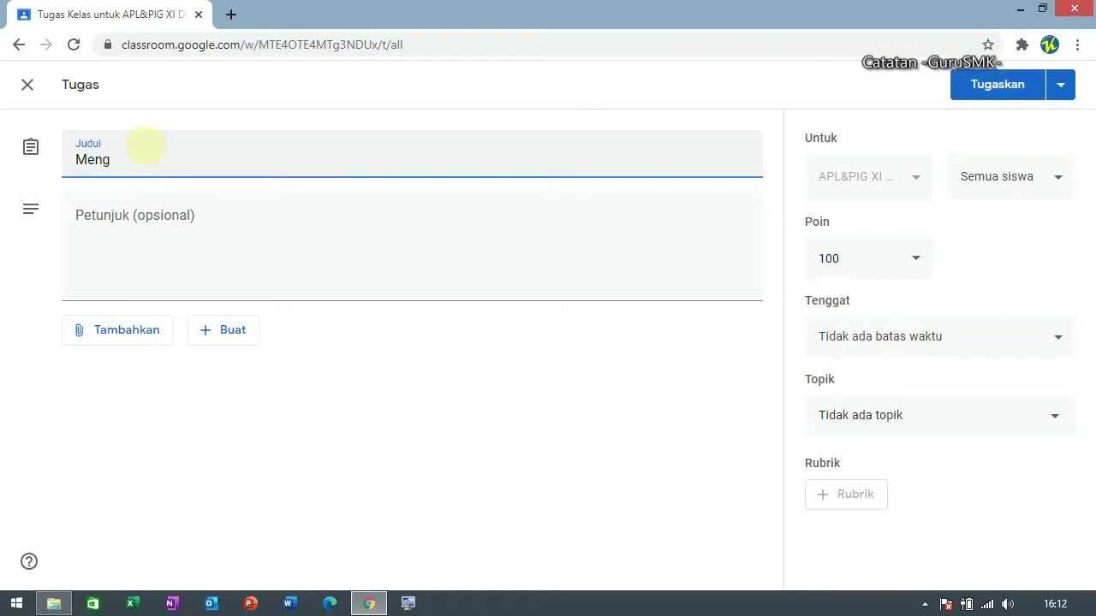
pyautogui.write('i')
pyautogui.press('BackSpace')
pyautogui.press('BackSpace')
pyautogui.write('lakukan pengg')
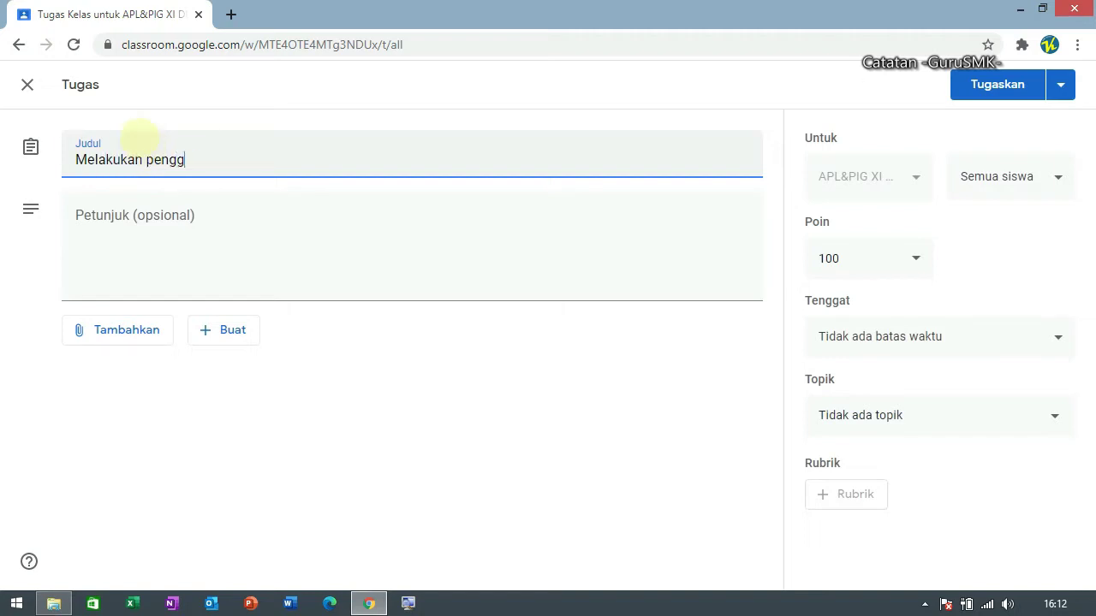
pyautogui.write('ambaran dena')
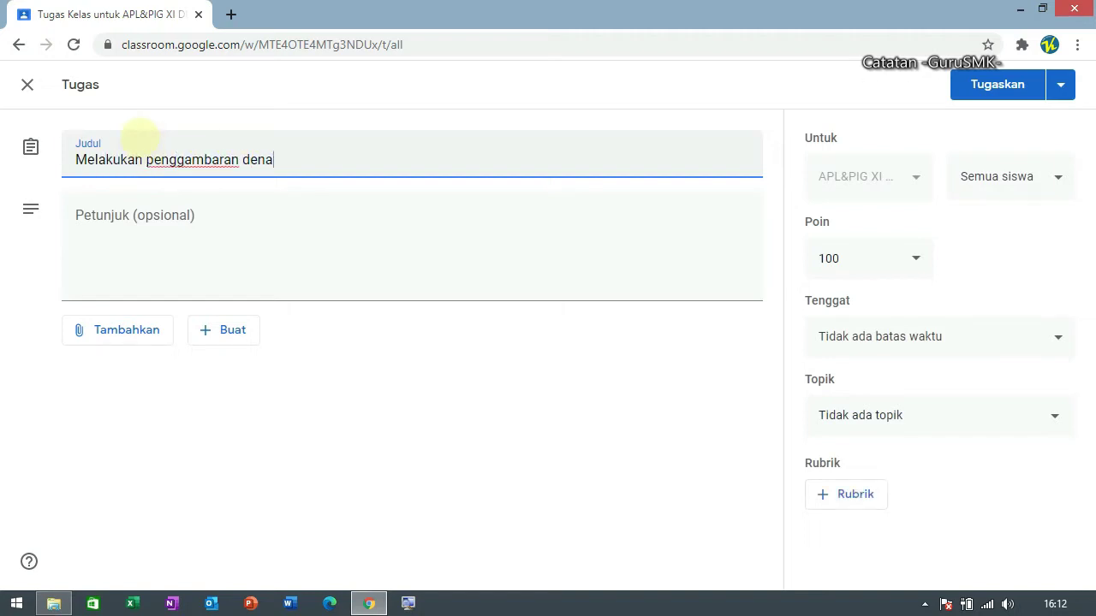
pyautogui.press('BackSpace')
pyautogui.write('gan software- membuat denah')
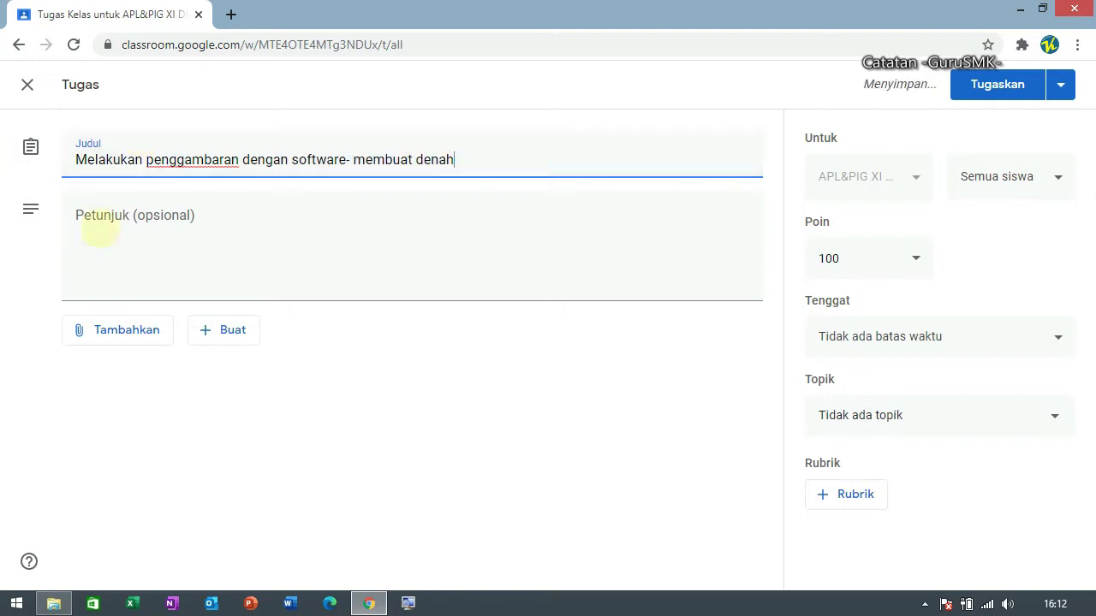
# Write the first instruction: "1. Bagi siswa yang belum absen silahkan, presensi dulu lewat link presensi dibawah.".
pyautogui.click(142, 224)
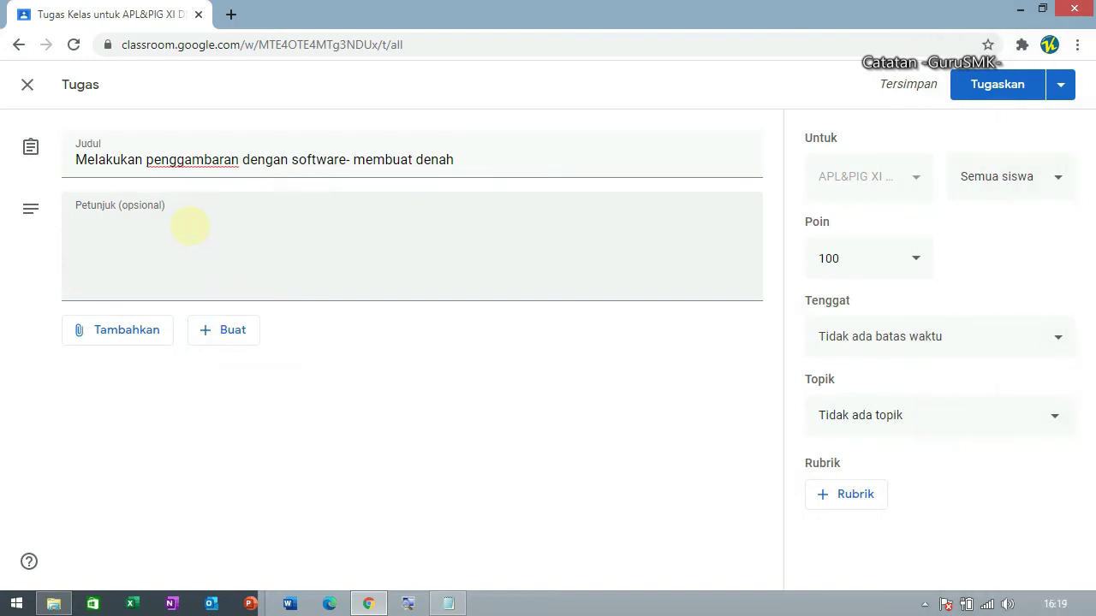
pyautogui.click(190, 226)
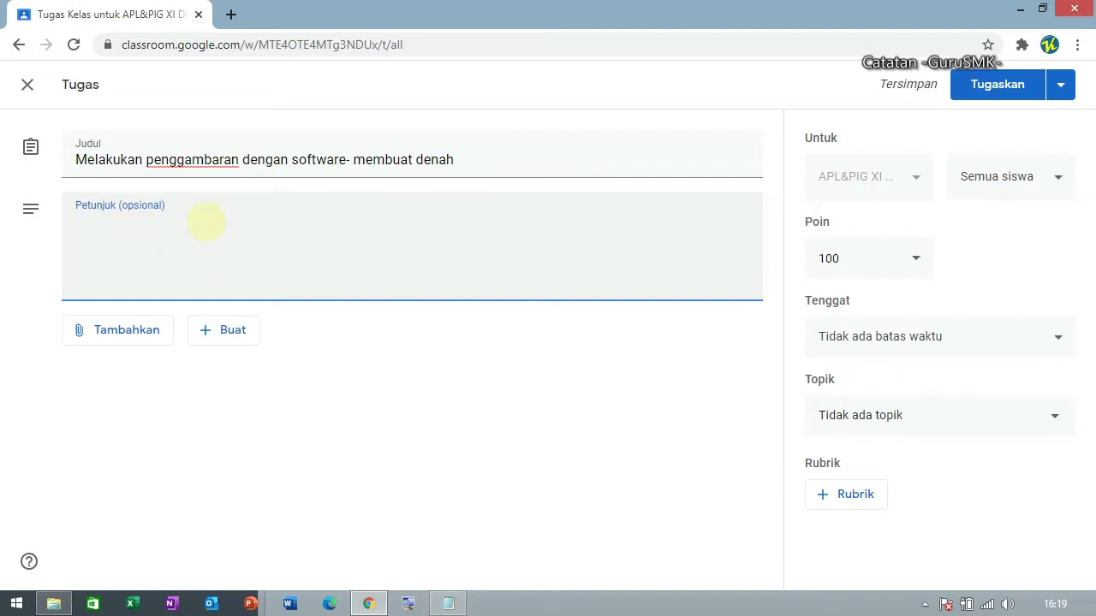
pyautogui.write('1.')
pyautogui.write('Sil')
pyautogui.press('BackSpace')
pyautogui.press('BackSpace')
pyautogui.write('Bagi siswa')
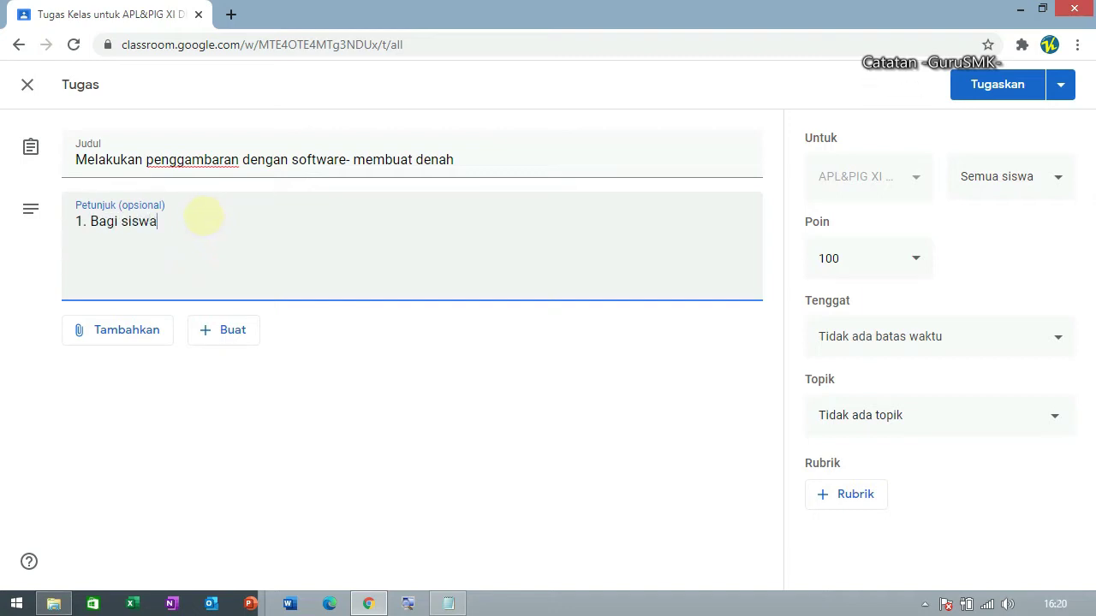
pyautogui.write(' yang belum absen s')
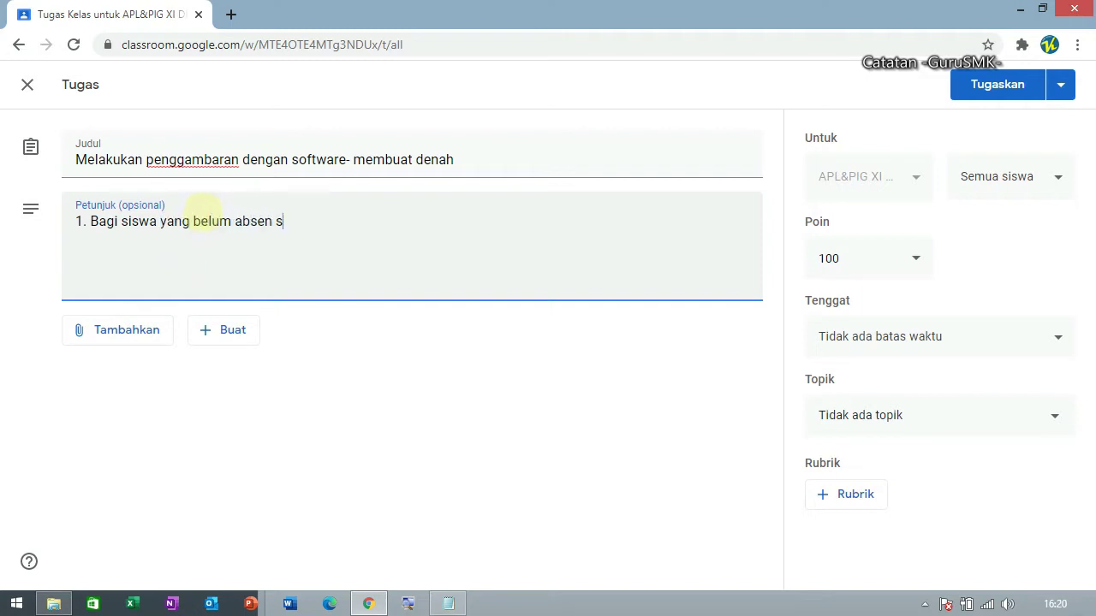
pyautogui.write('ilahkan ')
pyautogui.write('presens')
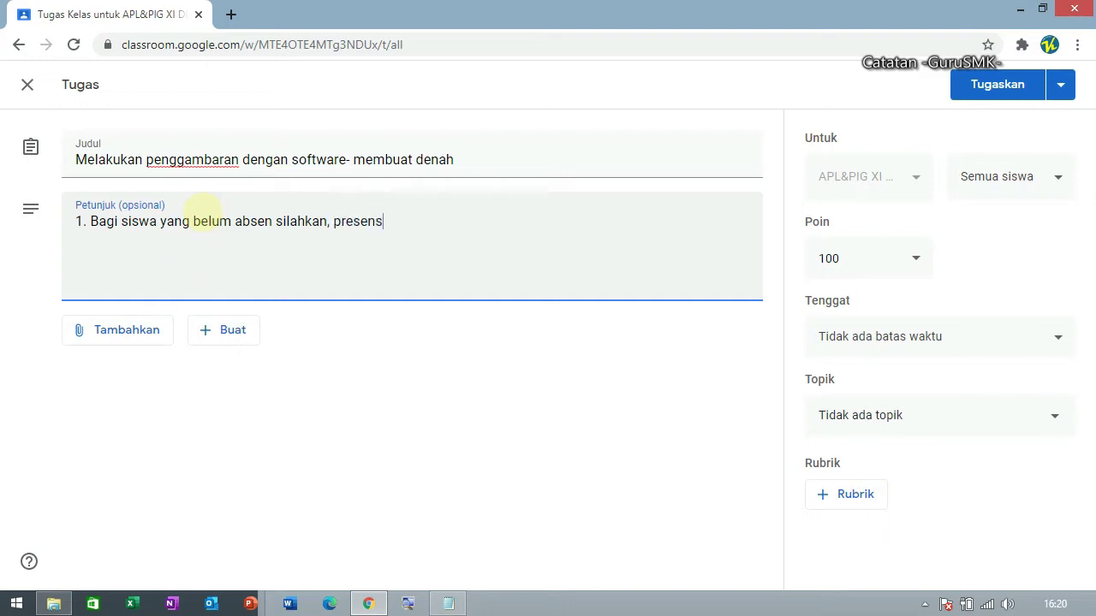
pyautogui.write('i dulu lewat link beriku')
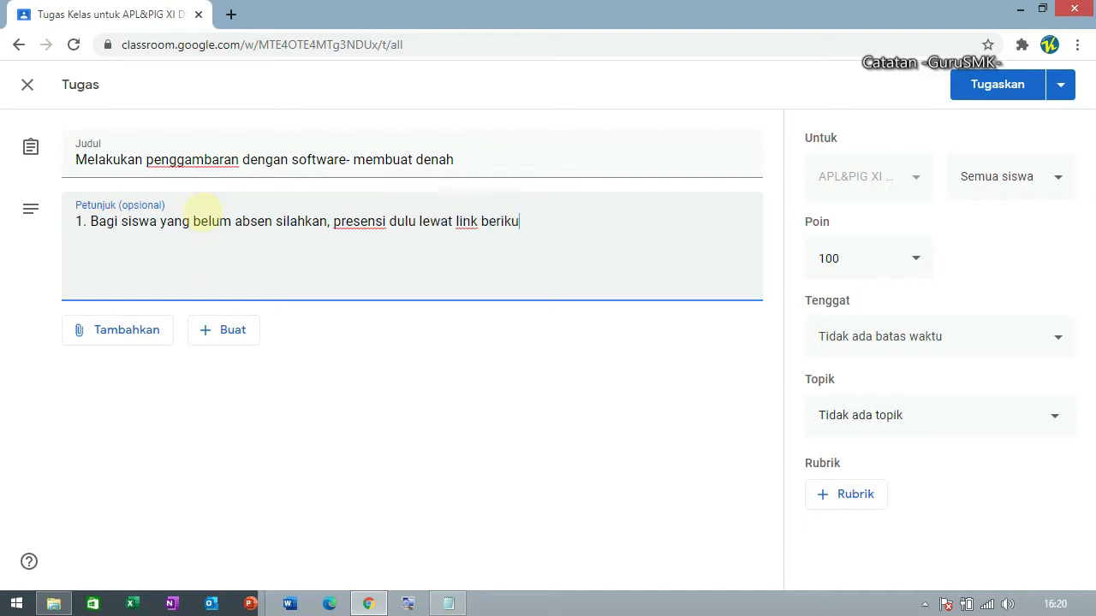
pyautogui.press('BackSpace')
pyautogui.press('BackSpace')
pyautogui.press('BackSpace')
pyautogui.press('BackSpace')
pyautogui.press('BackSpace')
pyautogui.press('BackSpace')
pyautogui.write('presensi dibawah.')
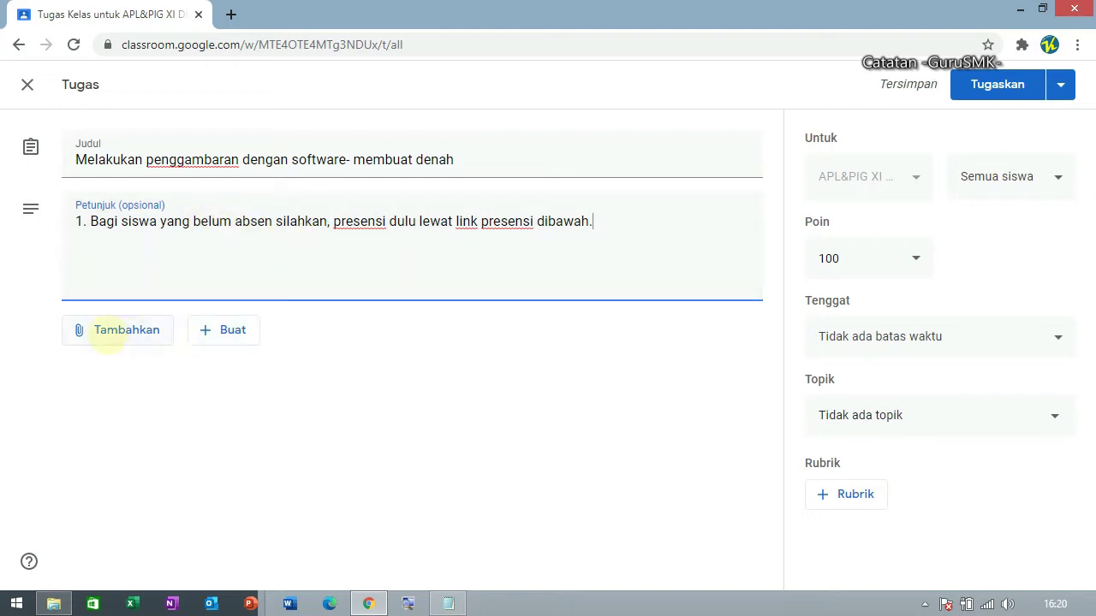
pyautogui.click(103, 332)
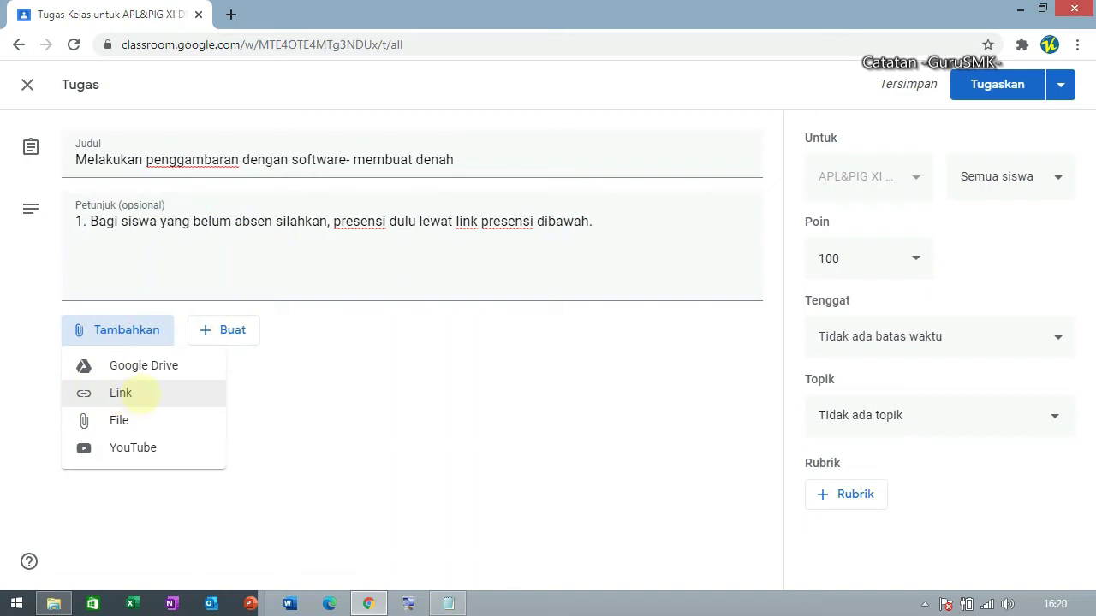
pyautogui.click(141, 393)
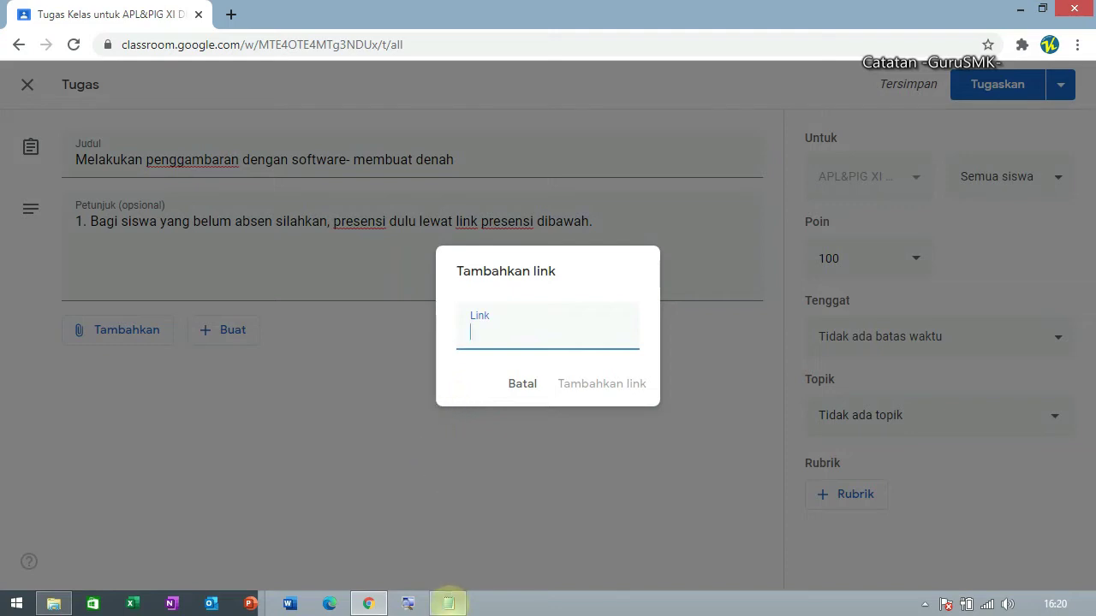
pyautogui.click(447, 604)
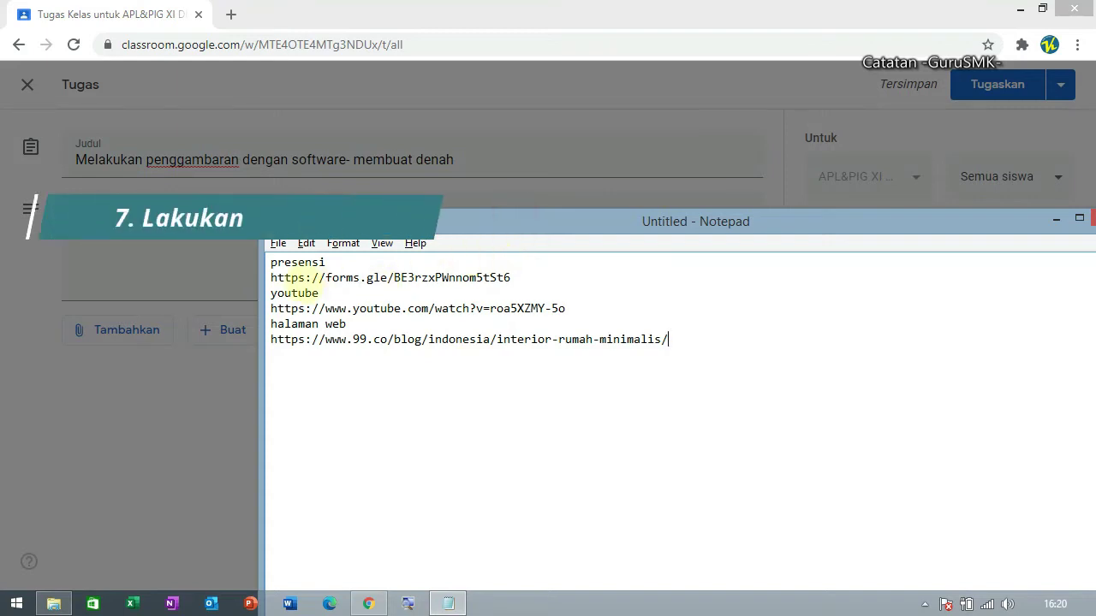
pyautogui.moveTo(268, 278); pyautogui.dragTo(512, 278)
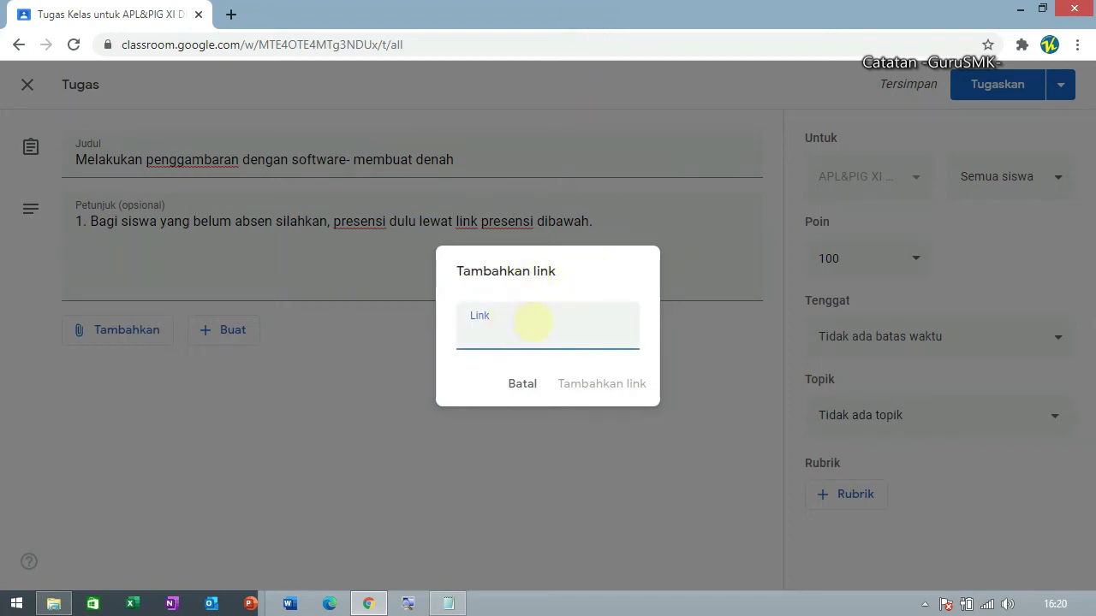
pyautogui.write('https://forms.gle/BE3rzxPWnnom5tSt6')
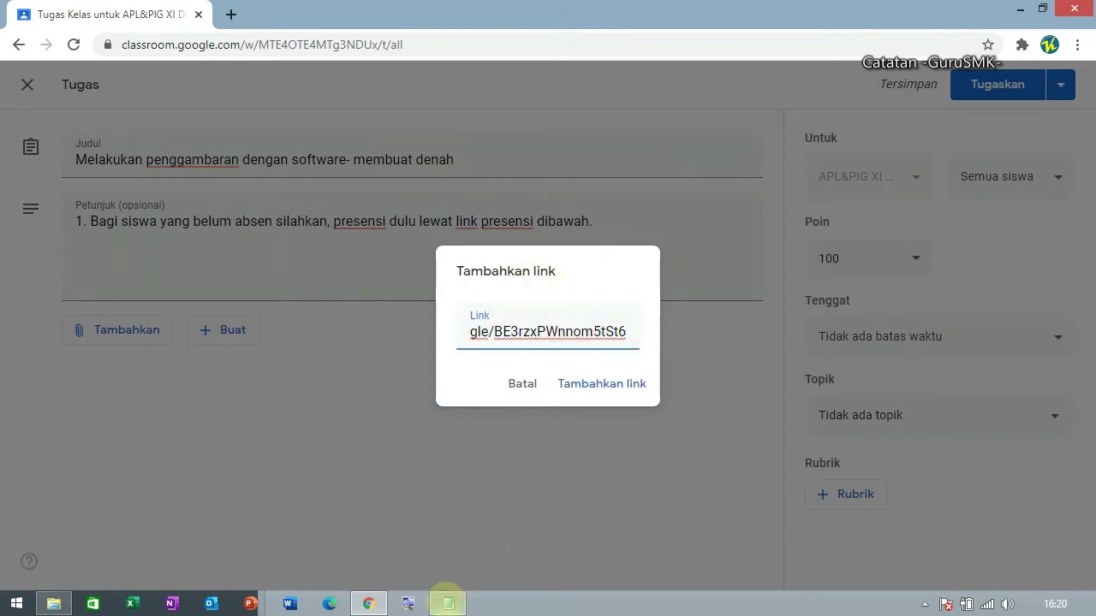
pyautogui.click(448, 604)
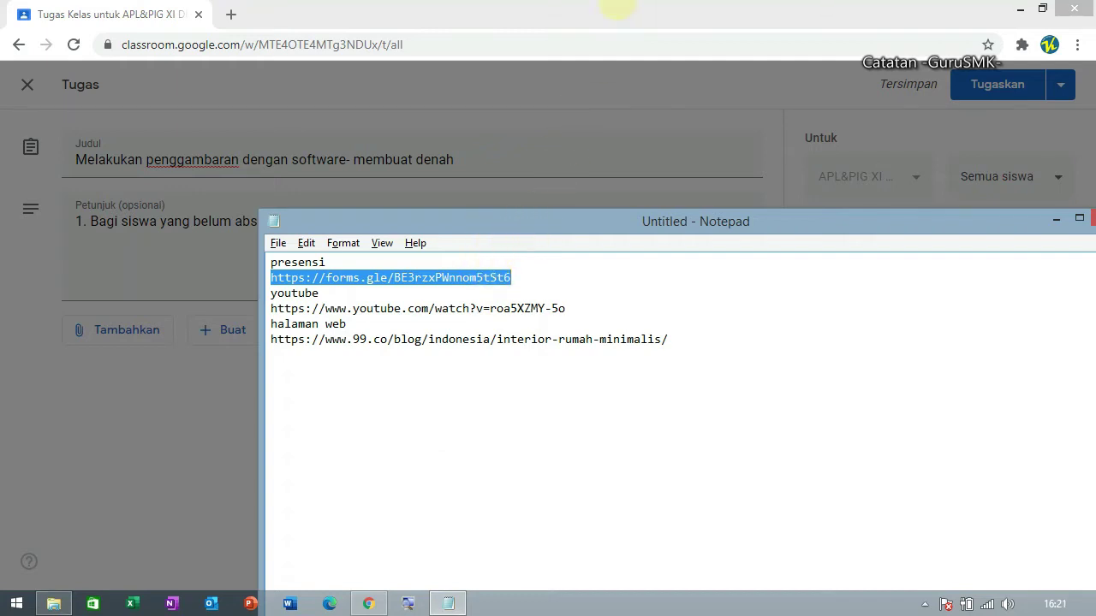
pyautogui.click(619, 5)
pyautogui.click(602, 383)
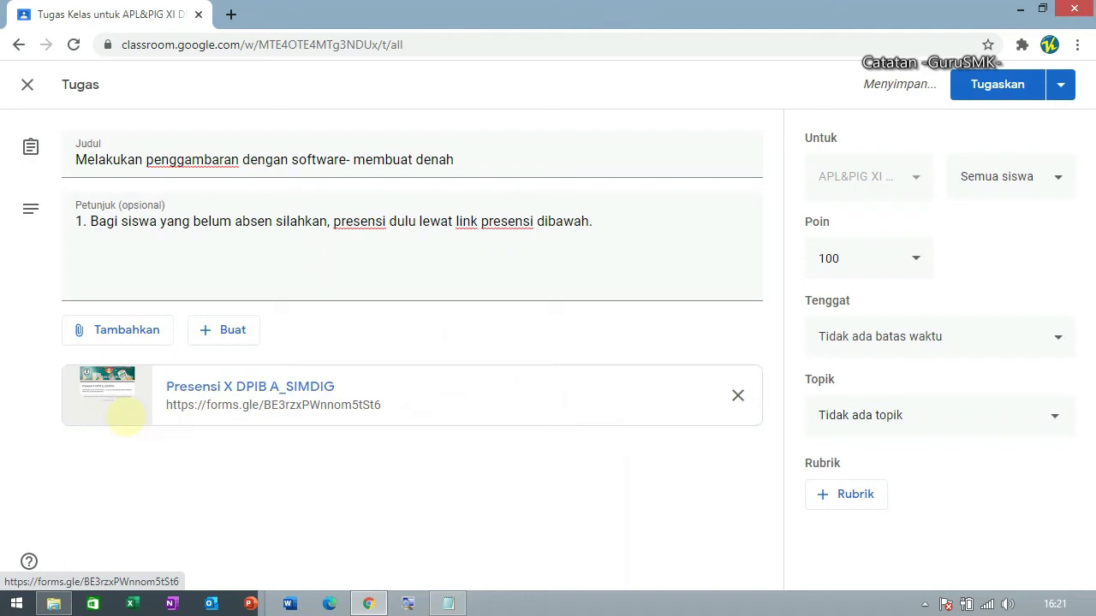
# Add a second instruction line: "2. Bacalah informasi yang ada dalam website dibawah ini".
pyautogui.click(623, 230)
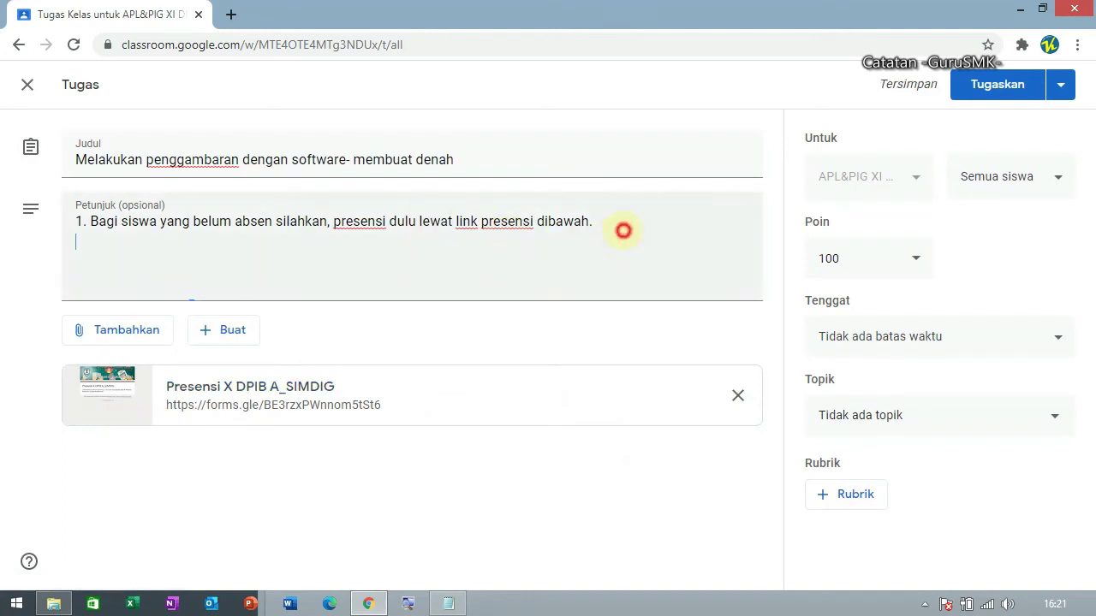
pyautogui.click(619, 228)
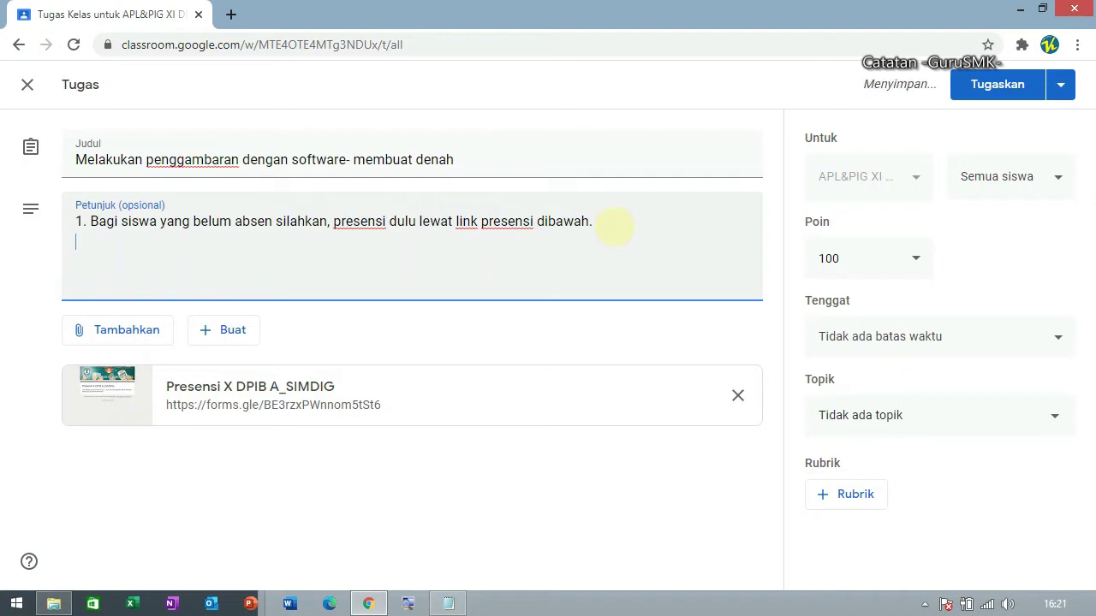
pyautogui.write('2. Baca')
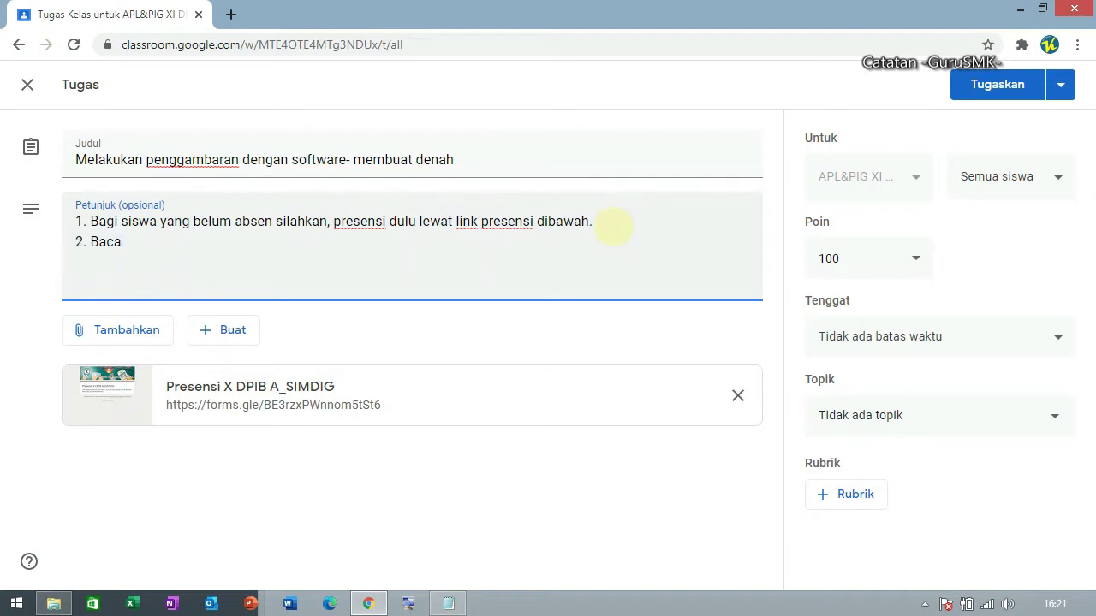
pyautogui.write('lah ')
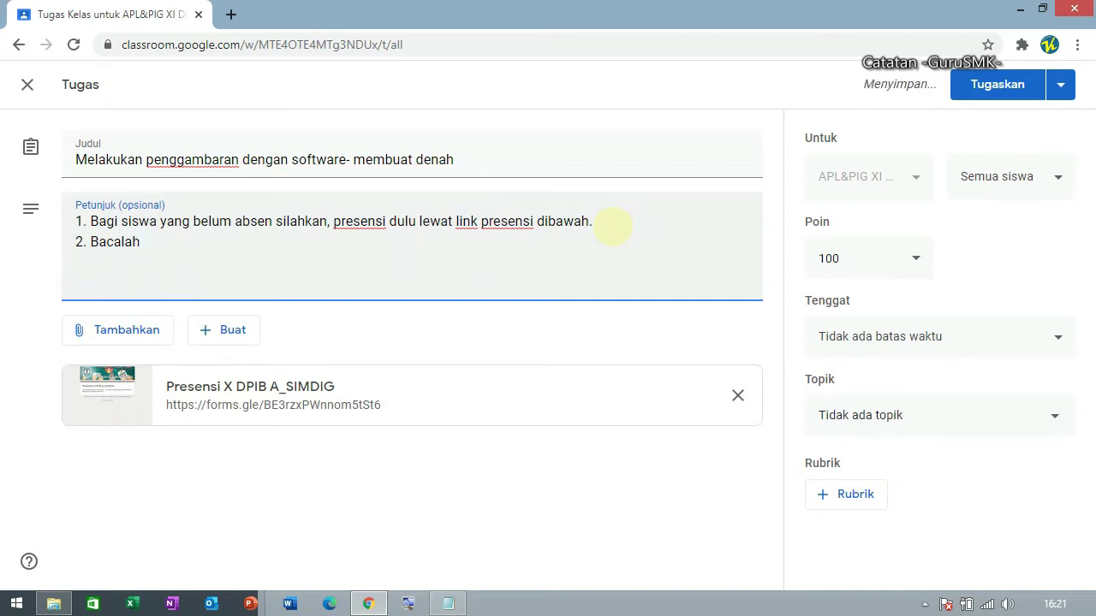
pyautogui.write('informas')
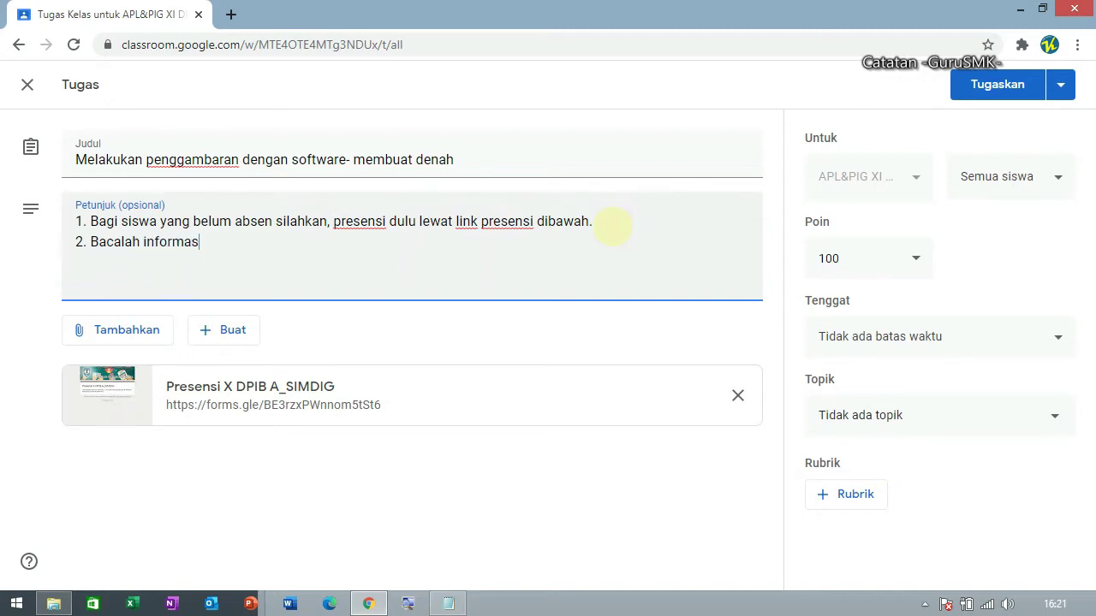
pyautogui.write('i yang ada dalam websit')
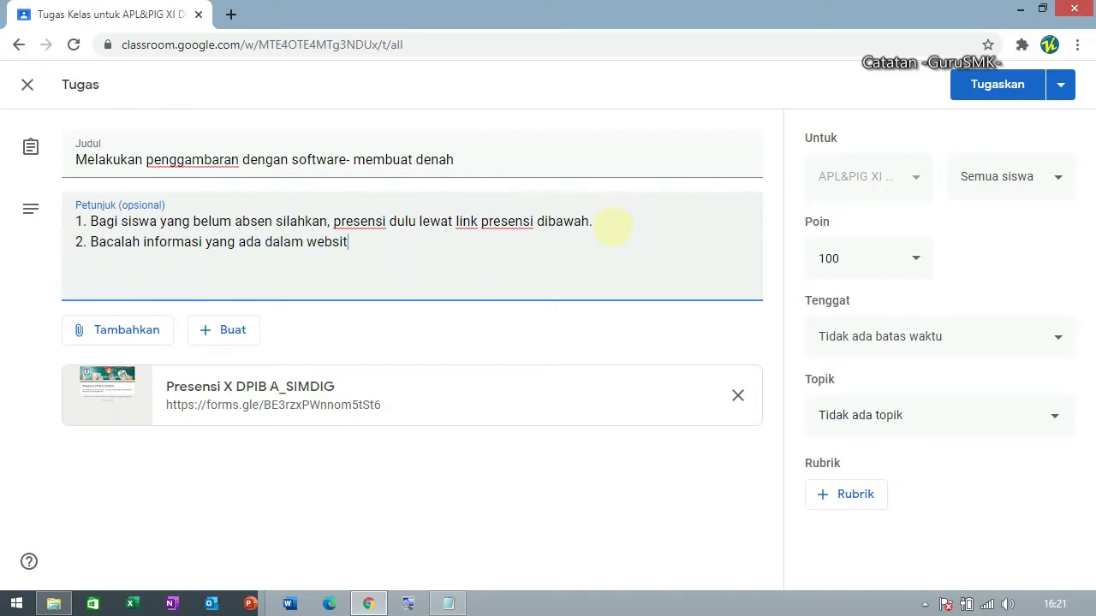
pyautogui.write('e dibawah ini')
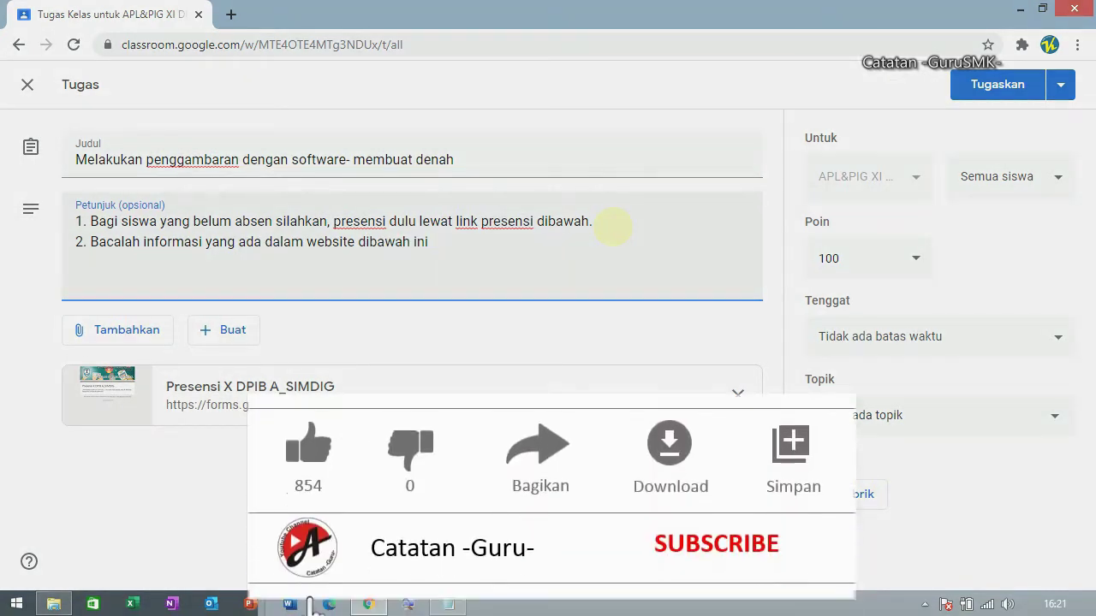
pyautogui.write('.')
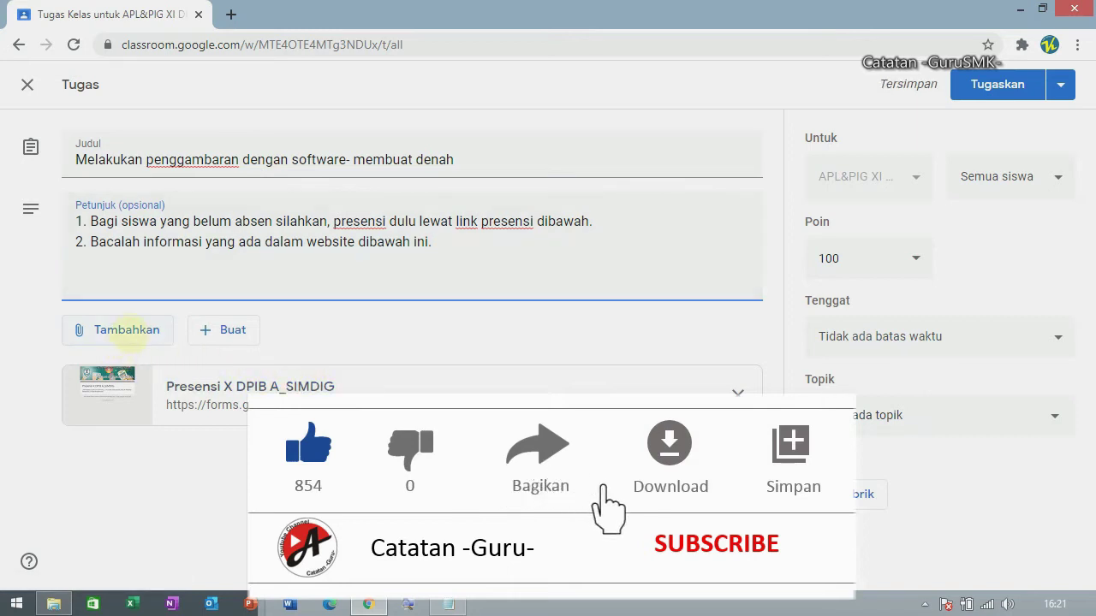
pyautogui.click(128, 329)
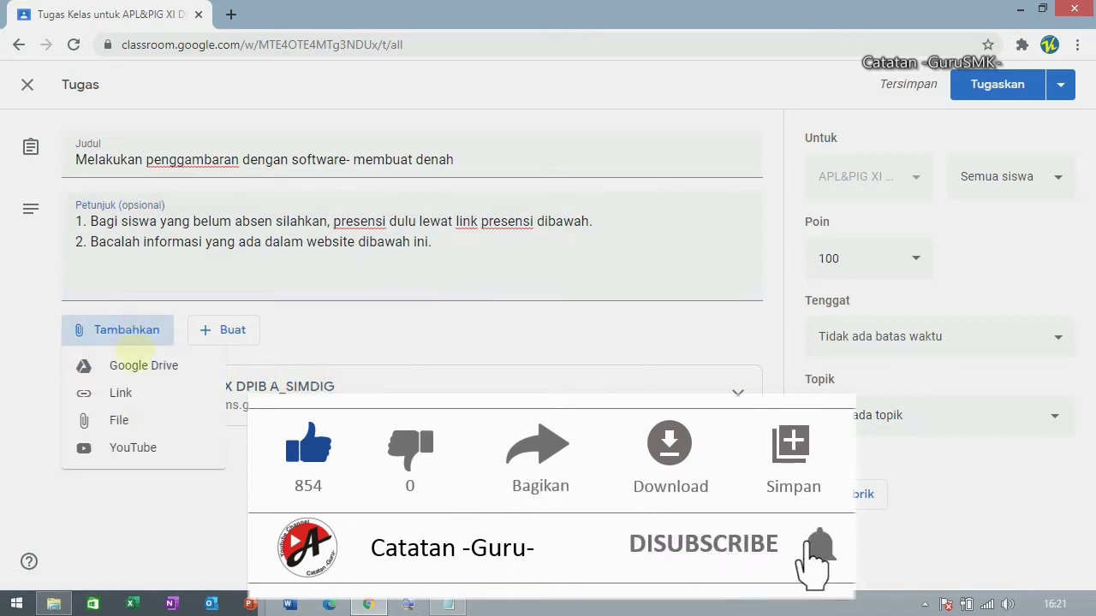
pyautogui.click(136, 392)
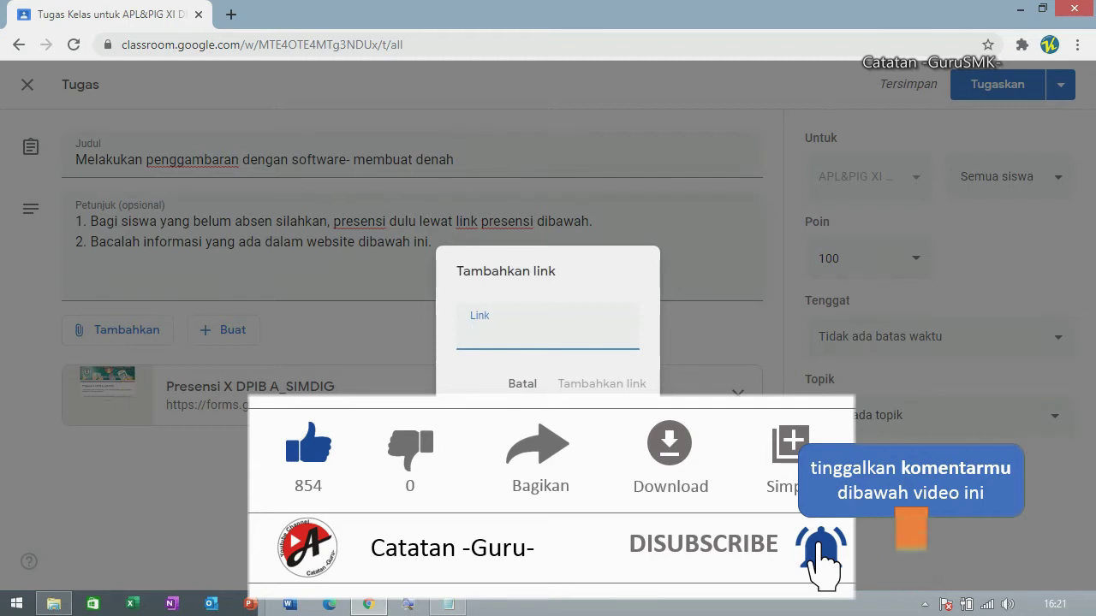
pyautogui.click(447, 603)
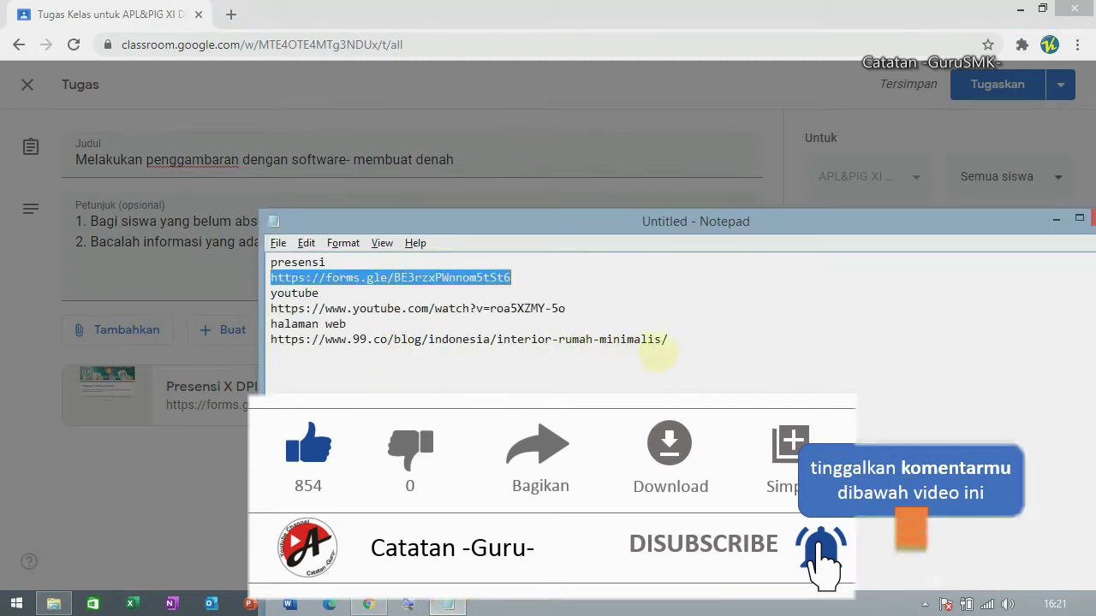
pyautogui.moveTo(676, 340); pyautogui.dragTo(239, 333)
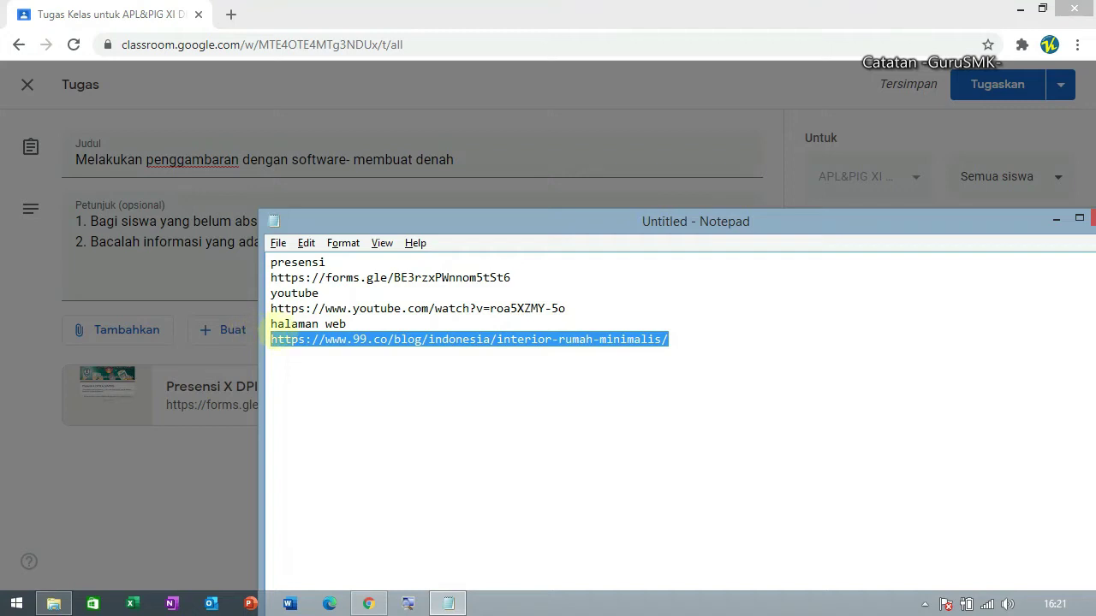
pyautogui.hotkey('alt', 'Tab')
pyautogui.click(518, 334)
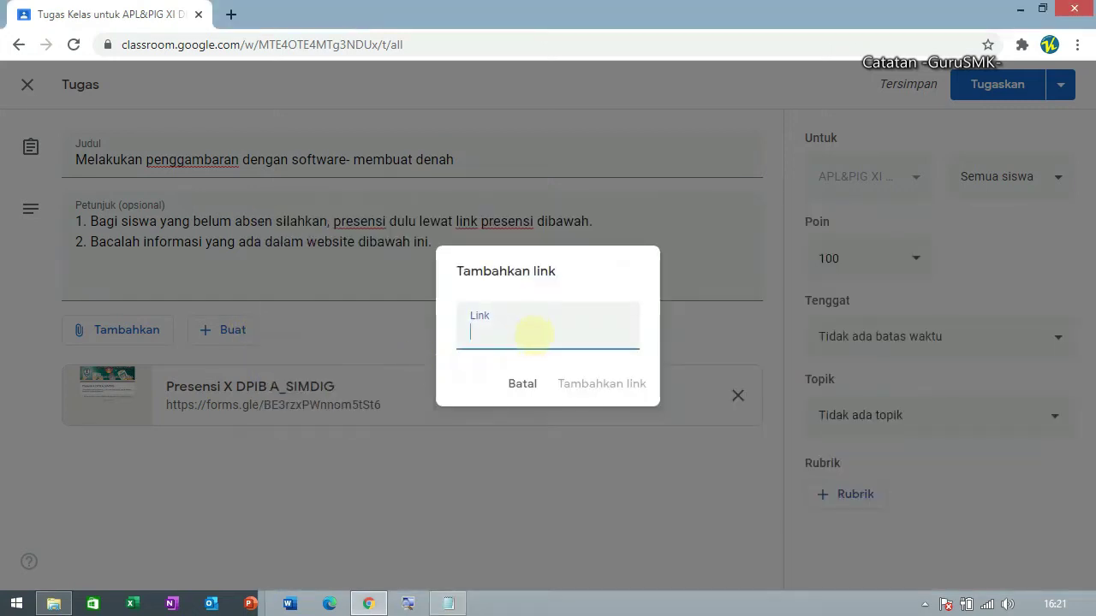
pyautogui.hotkey('ctrl', 'v')
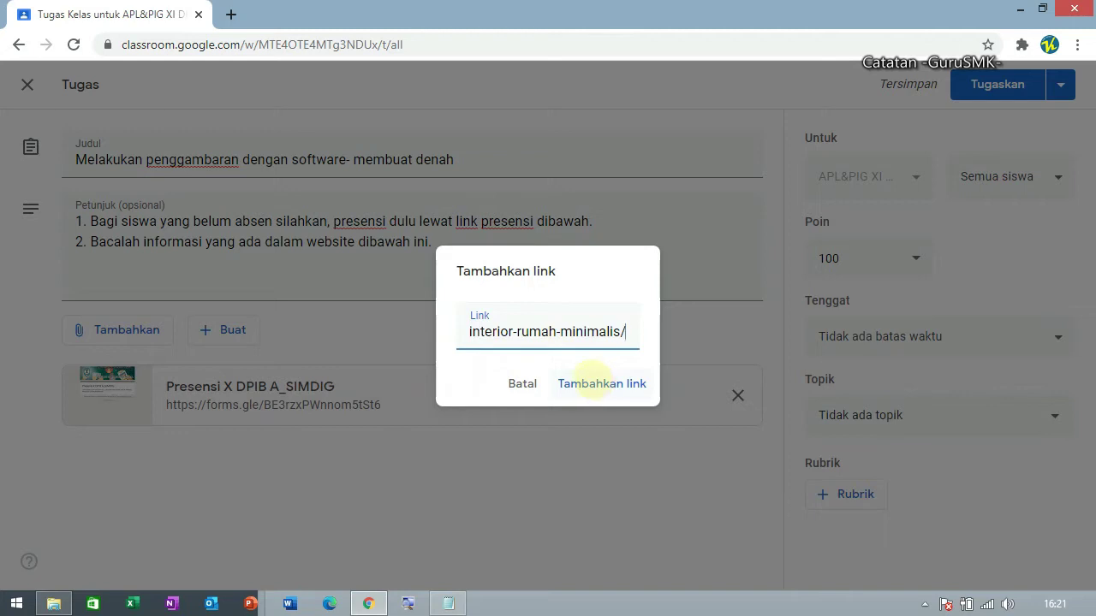
pyautogui.click(611, 384)
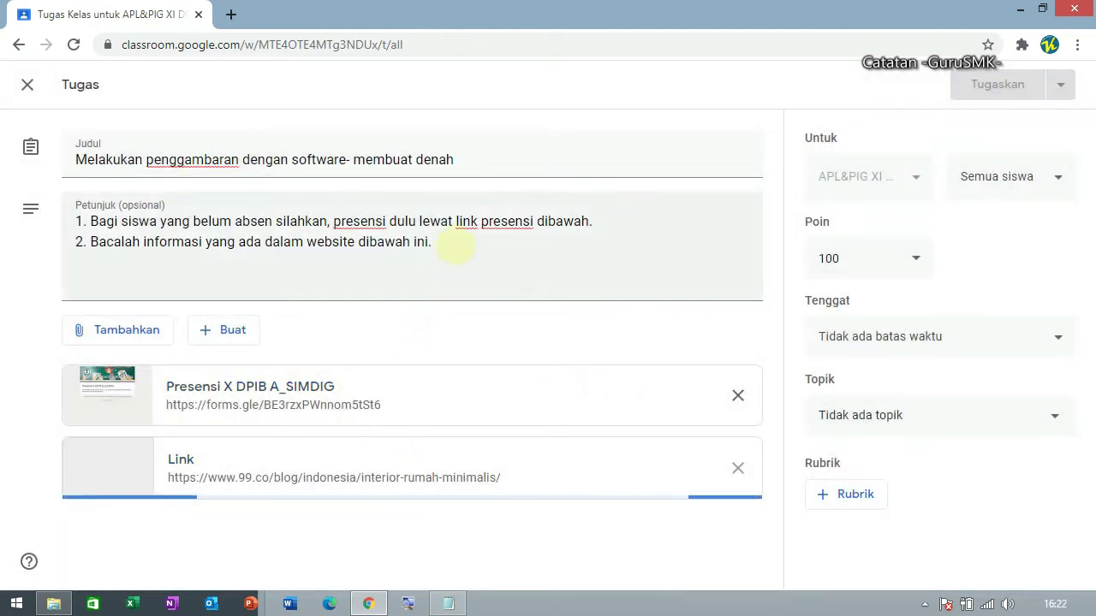
# Add a third instruction line: "3. Lihat video yang disertakan dalam kelas ini, sampai selesai.".
pyautogui.click(454, 245)
pyautogui.press('Return')
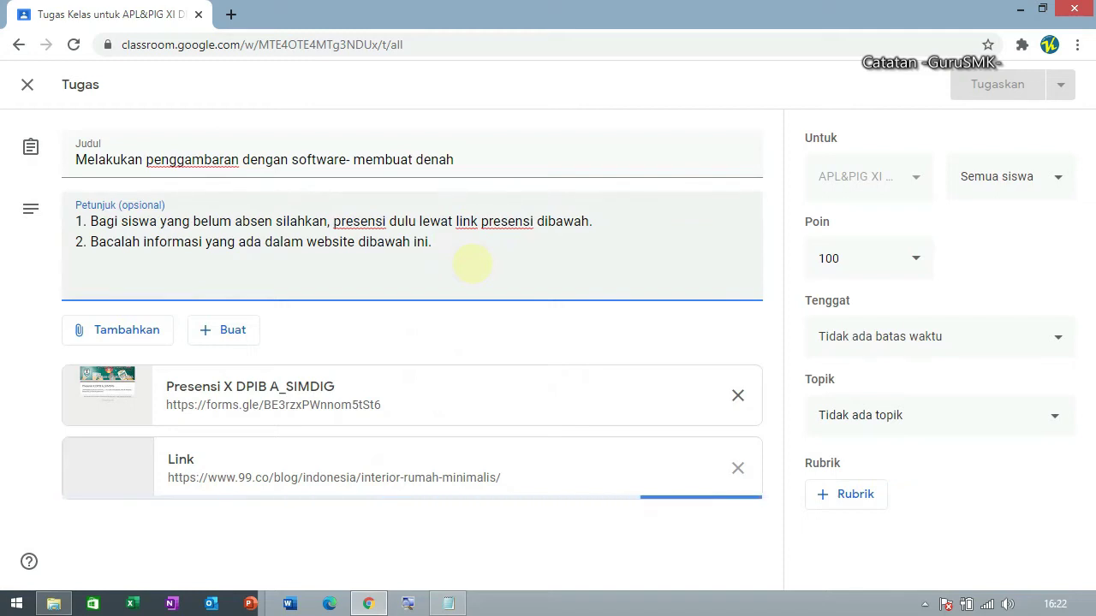
pyautogui.write('3. Lihat v')
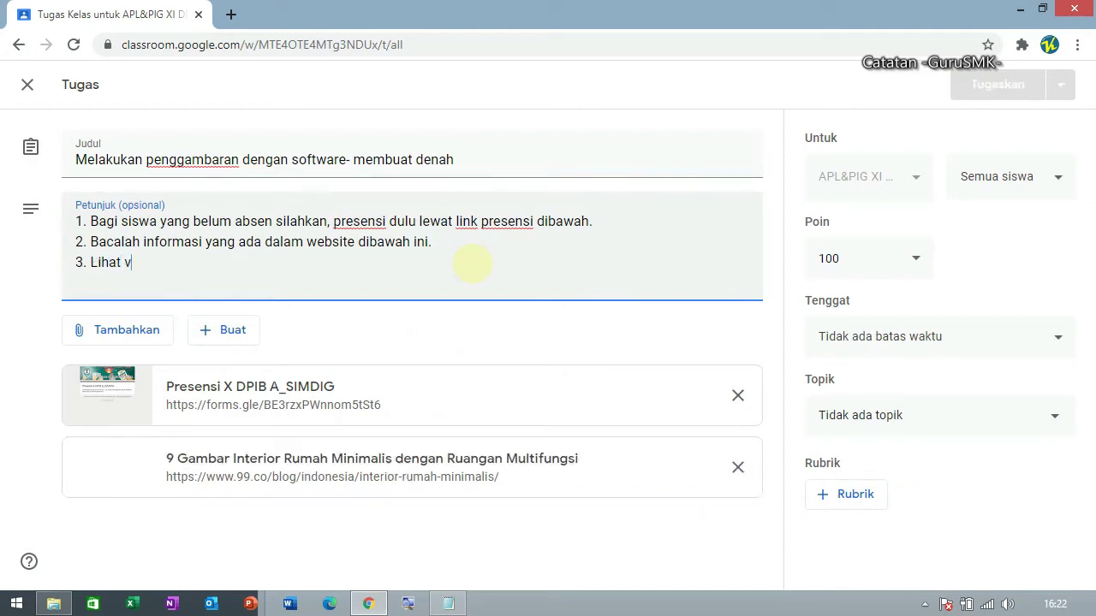
pyautogui.write('ideo yang')
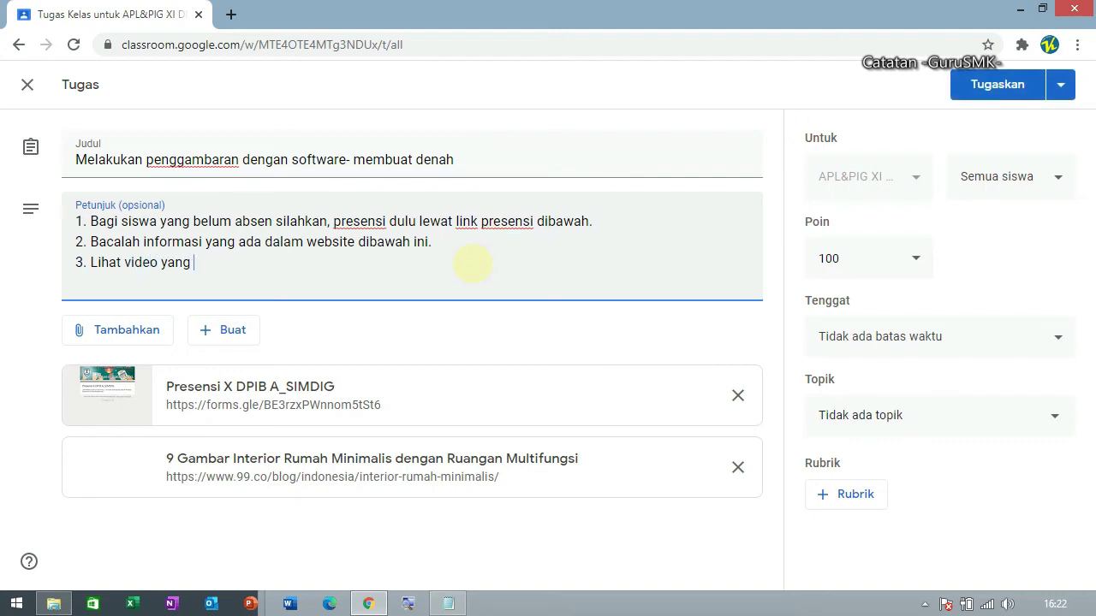
pyautogui.write(' disert')
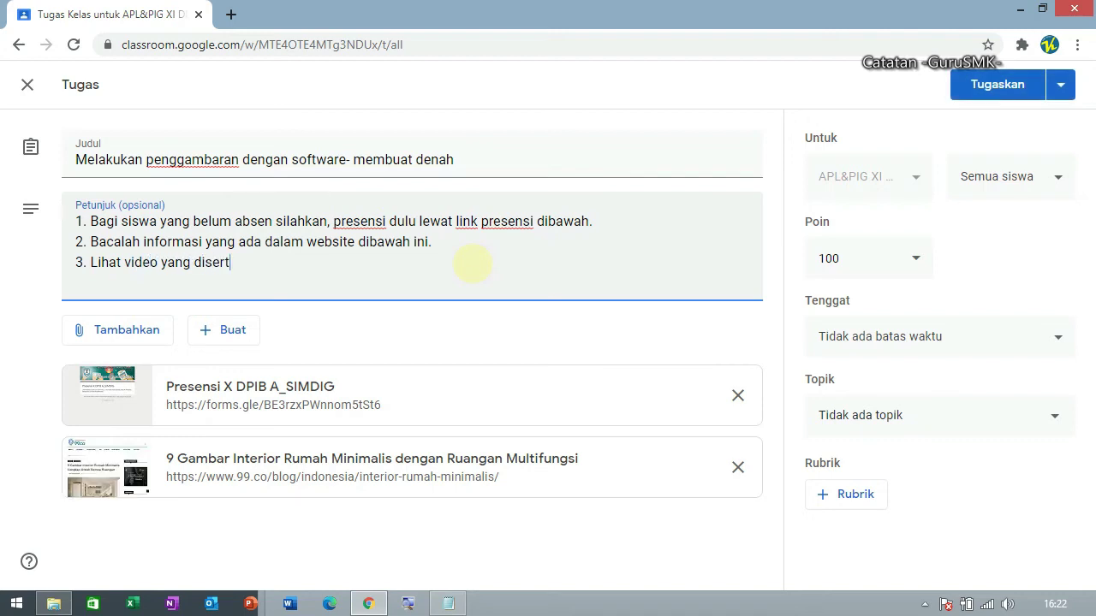
pyautogui.write('akan dalam')
pyautogui.press('BackSpace')
pyautogui.write('dalam ke')
pyautogui.write('kel')
pyautogui.write('as ini')
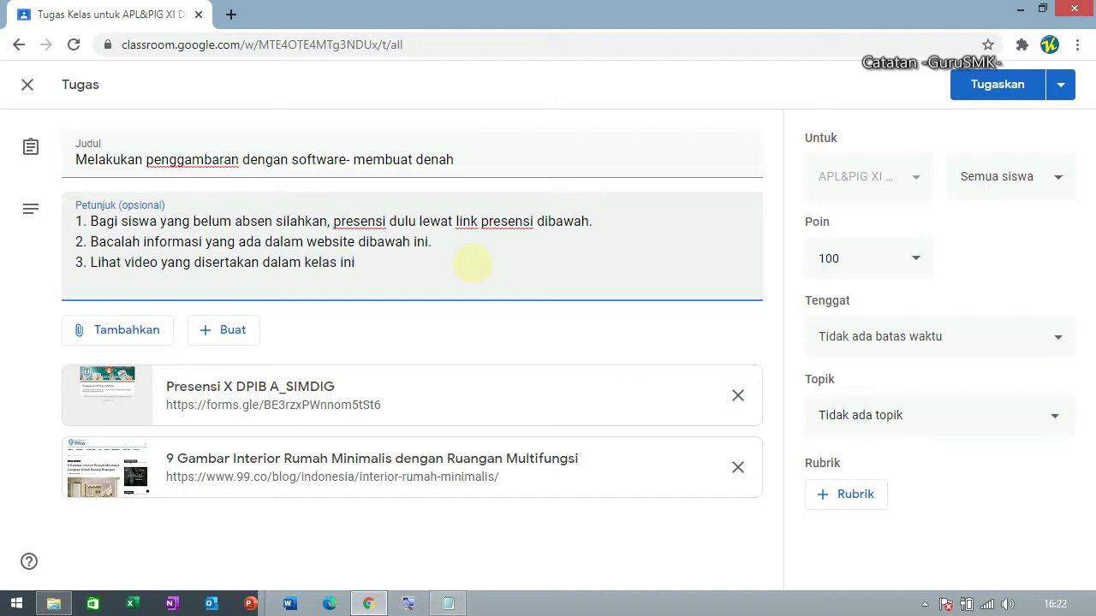
pyautogui.write('.')
pyautogui.press('BackSpace')
pyautogui.write(', sampai selesai.')
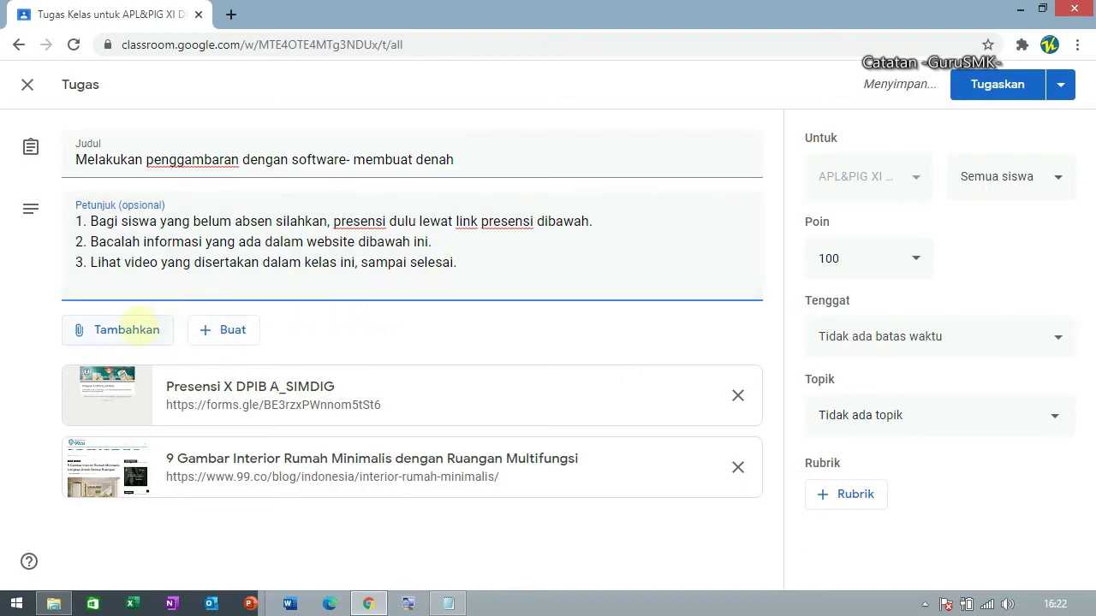
pyautogui.click(138, 327)
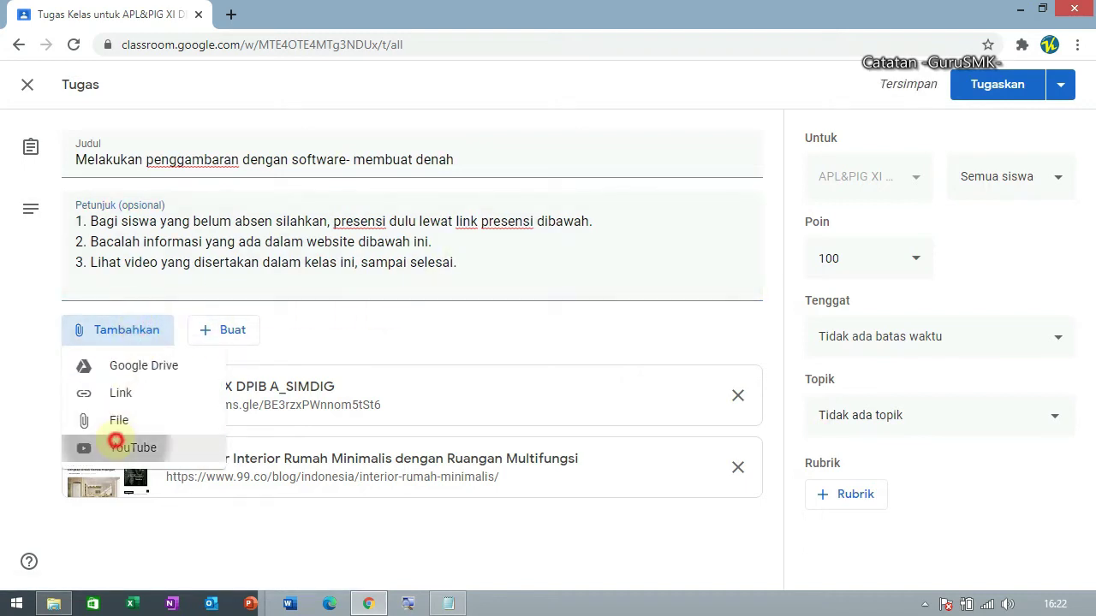
pyautogui.click(116, 444)
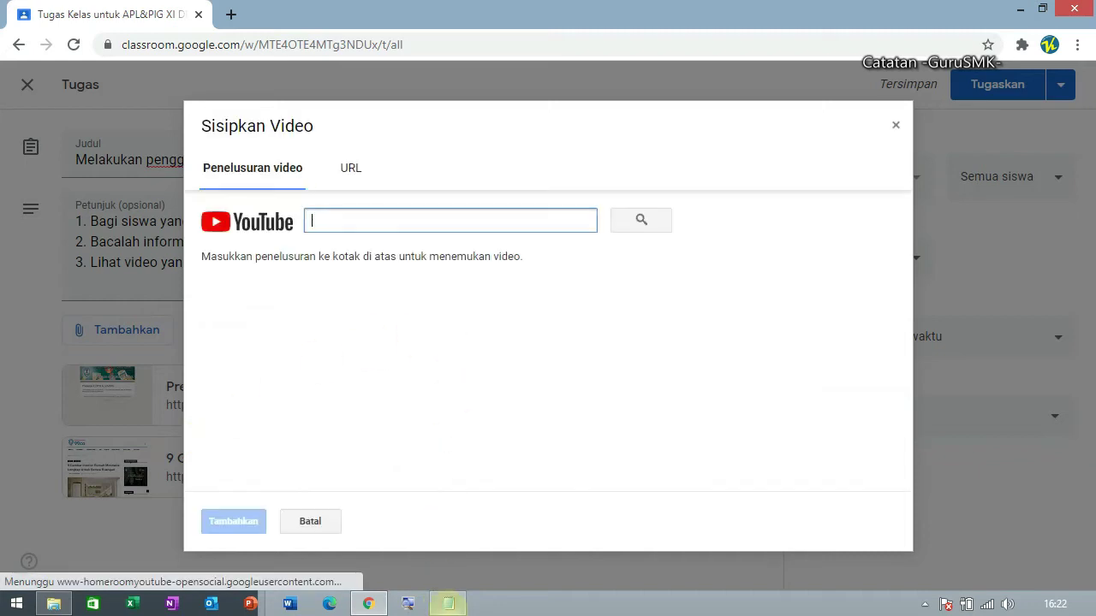
pyautogui.click(446, 603)
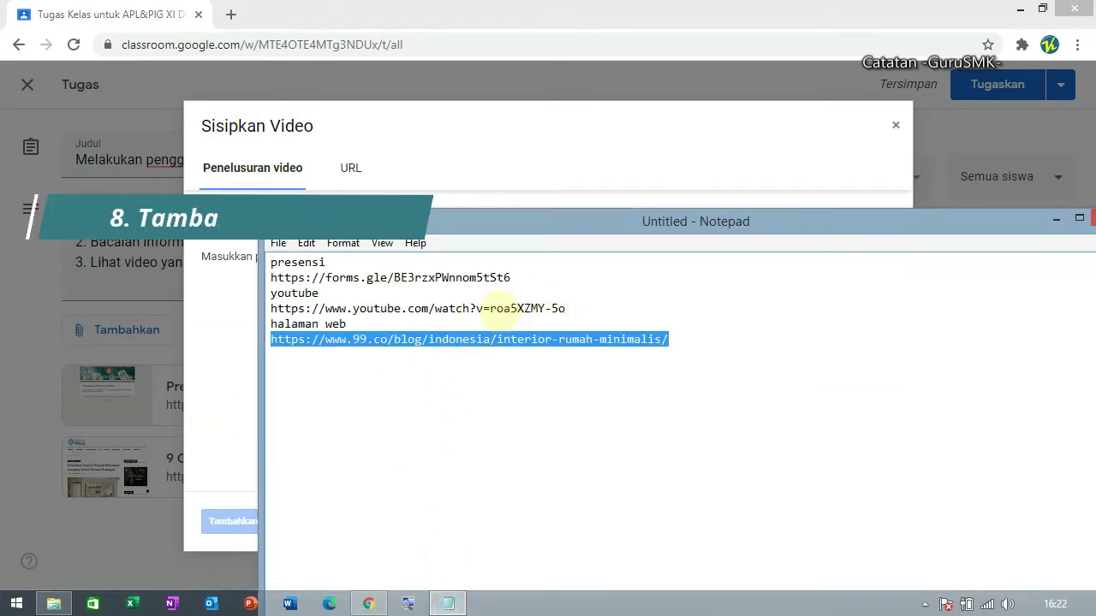
pyautogui.doubleClick(505, 309)
pyautogui.moveTo(267, 309); pyautogui.dragTo(593, 308)
pyautogui.hotkey('ctrl', 'c')
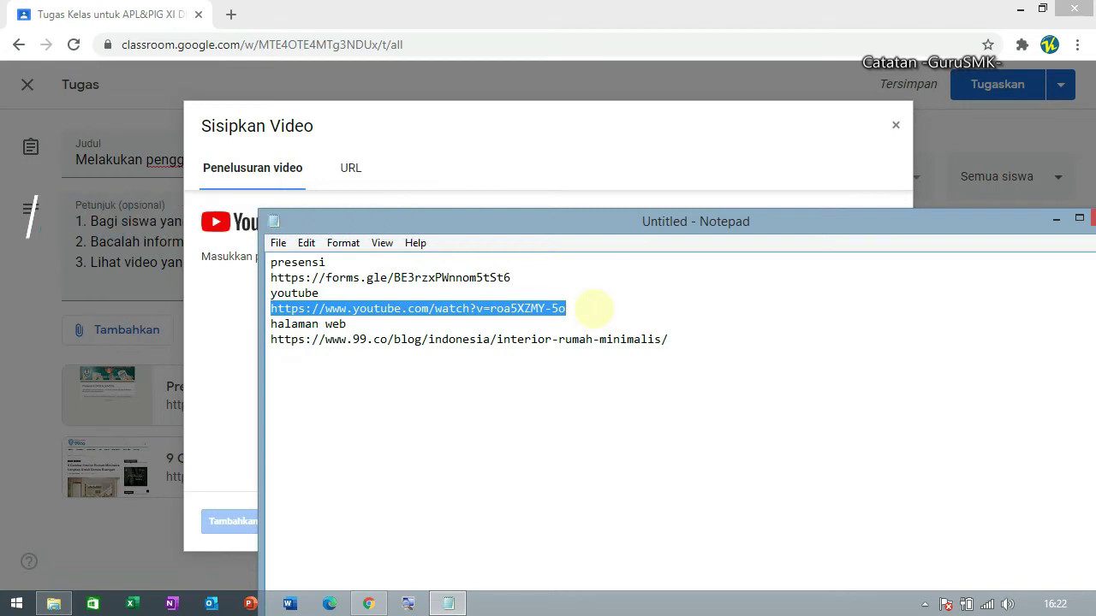
pyautogui.click(551, 126)
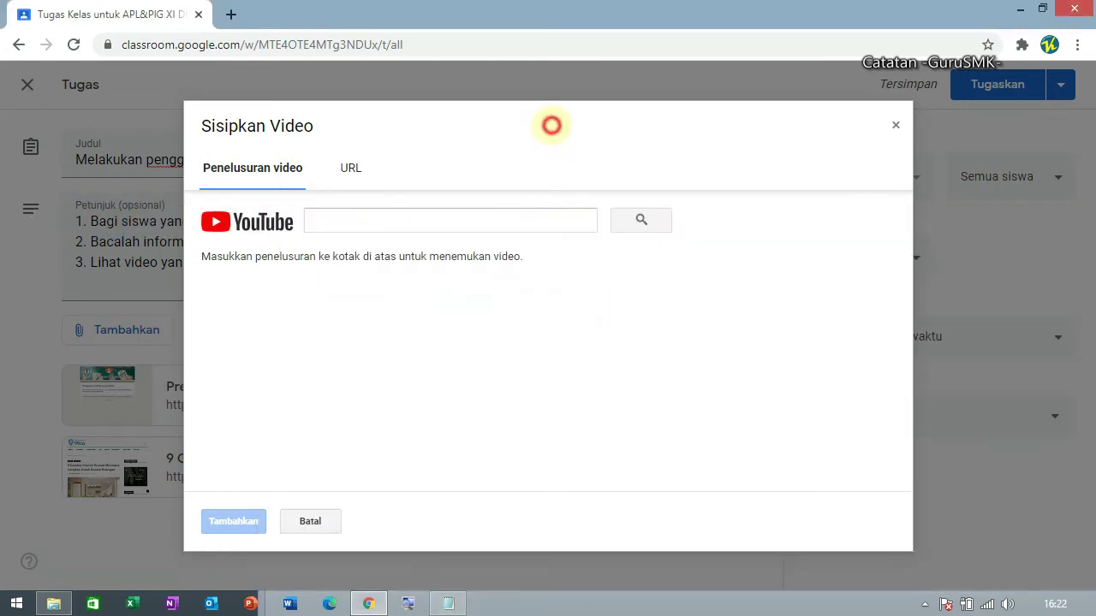
pyautogui.click(499, 224)
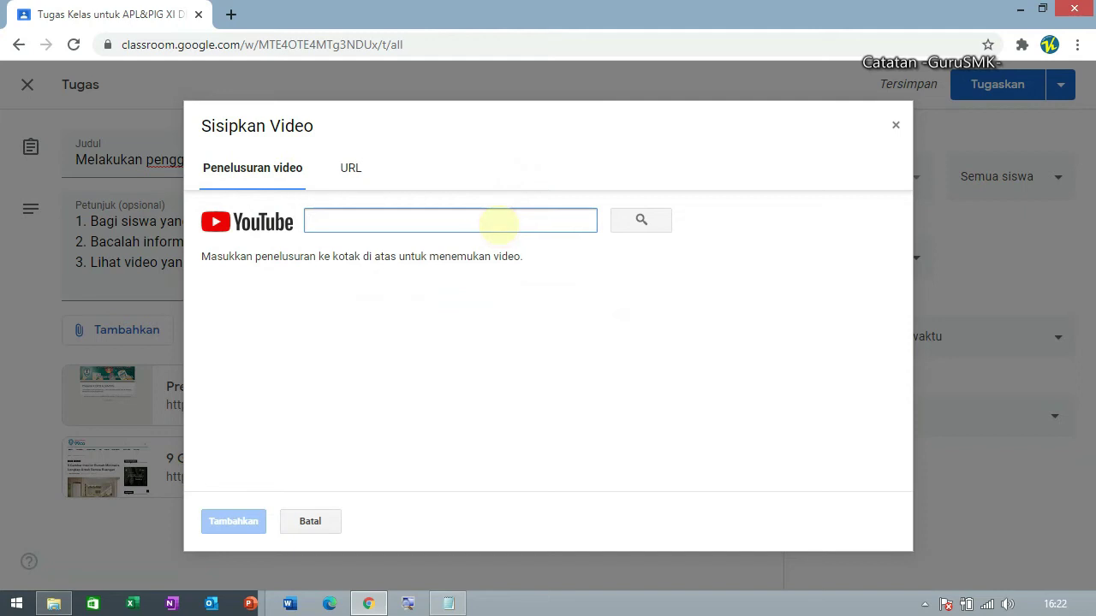
pyautogui.hotkey('ctrl', 'v')
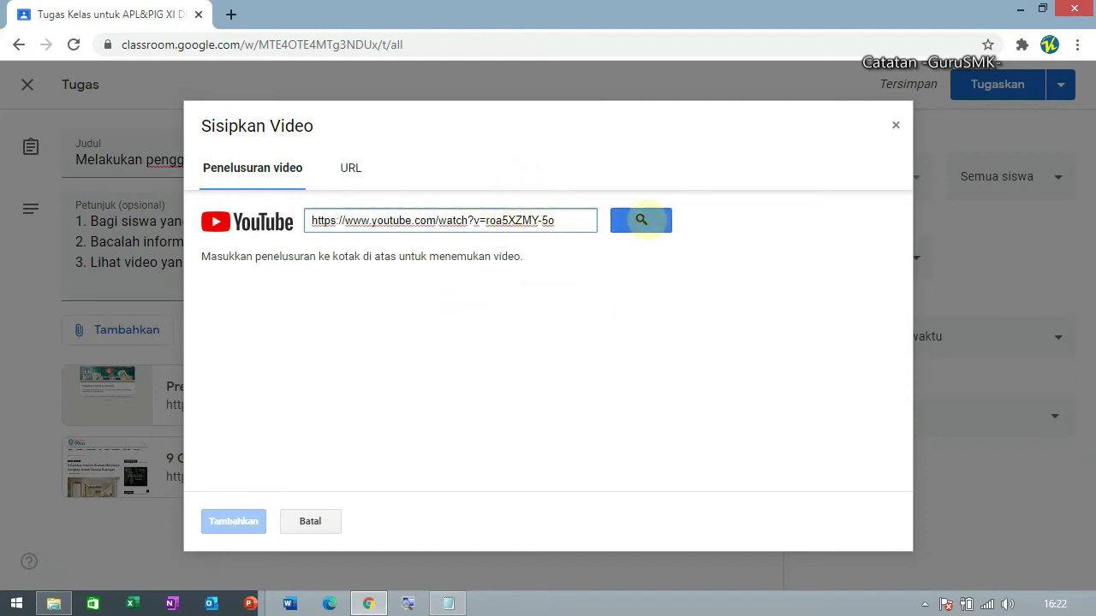
pyautogui.click(641, 220)
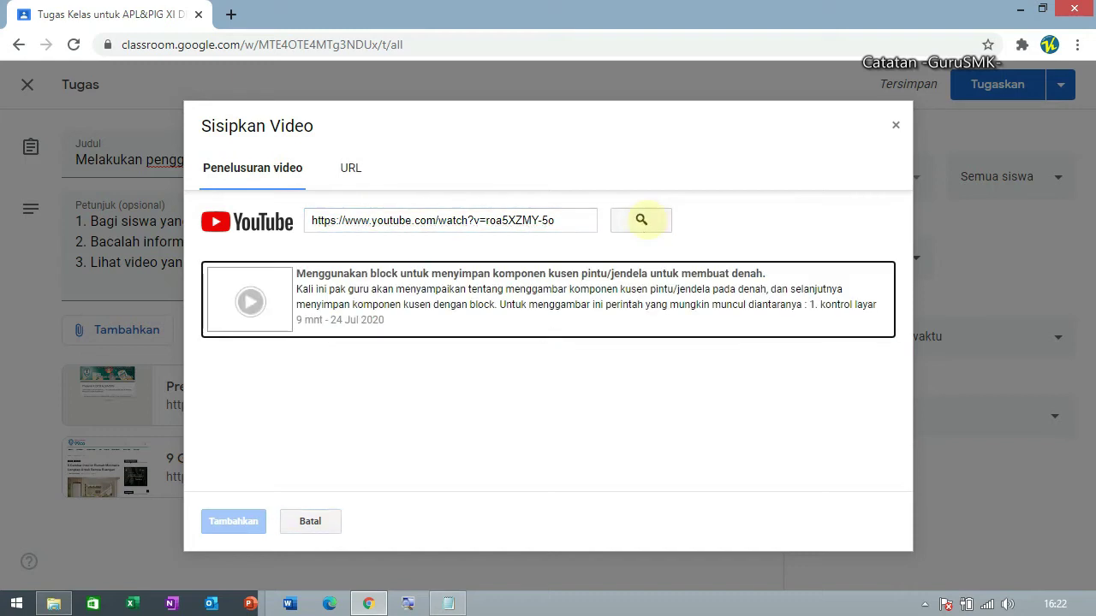
pyautogui.click(448, 282)
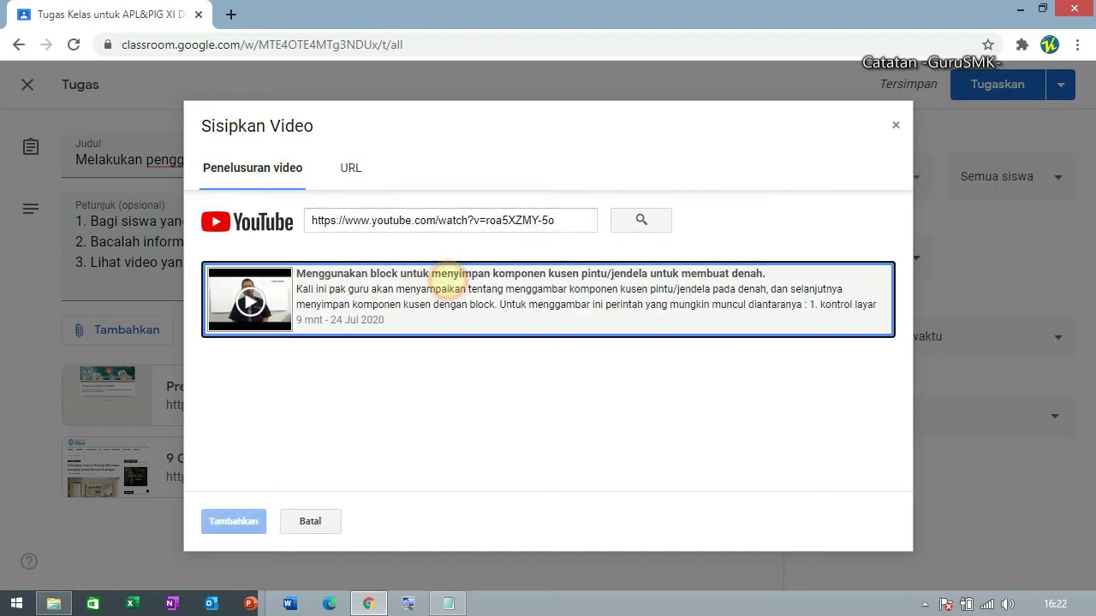
pyautogui.click(233, 522)
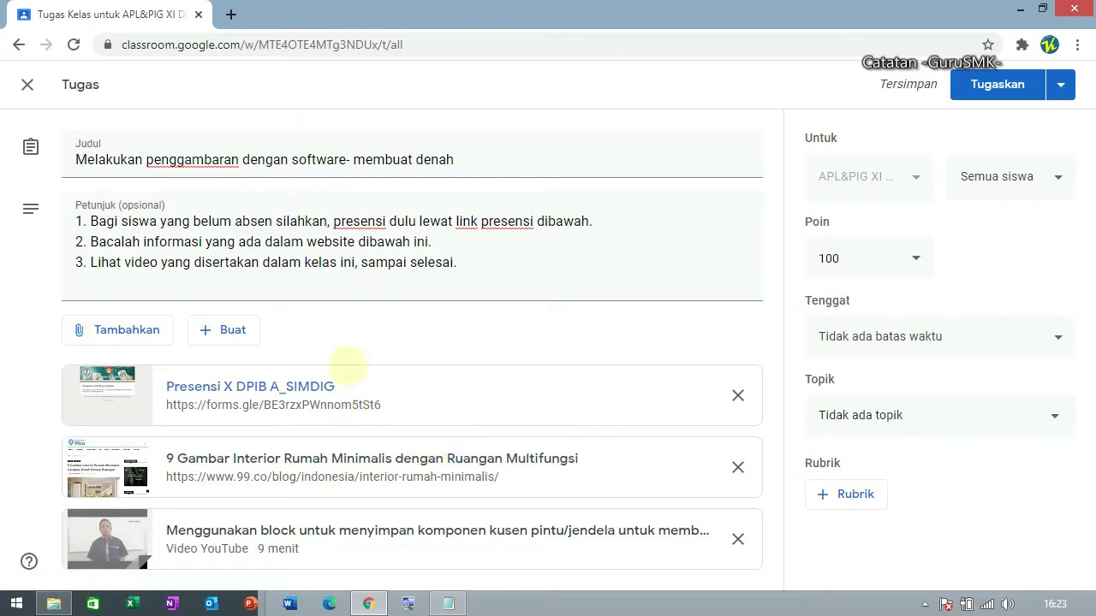
# Add a fourth instruction line: "4. Pelajari tutorial pada pdf yang disertakan.".
pyautogui.click(480, 262)
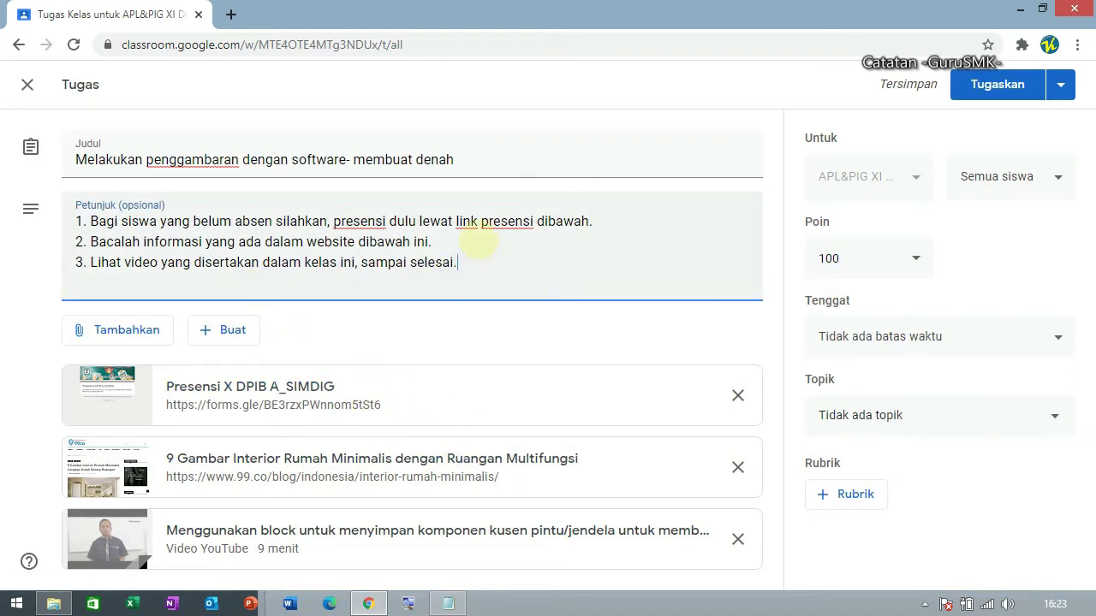
pyautogui.press('Return')
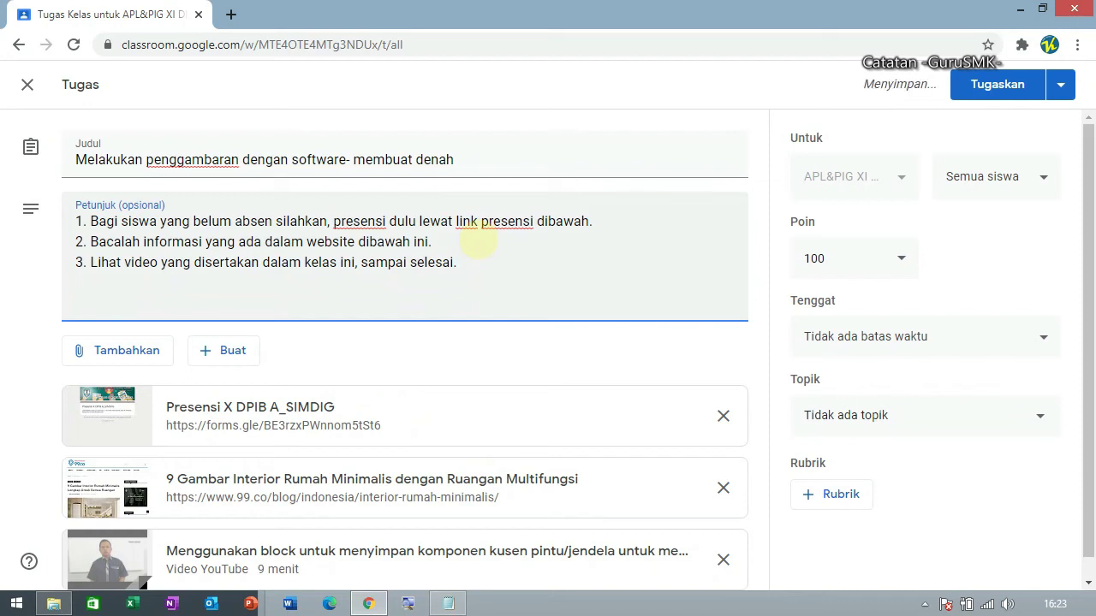
pyautogui.write('4. Pelaj')
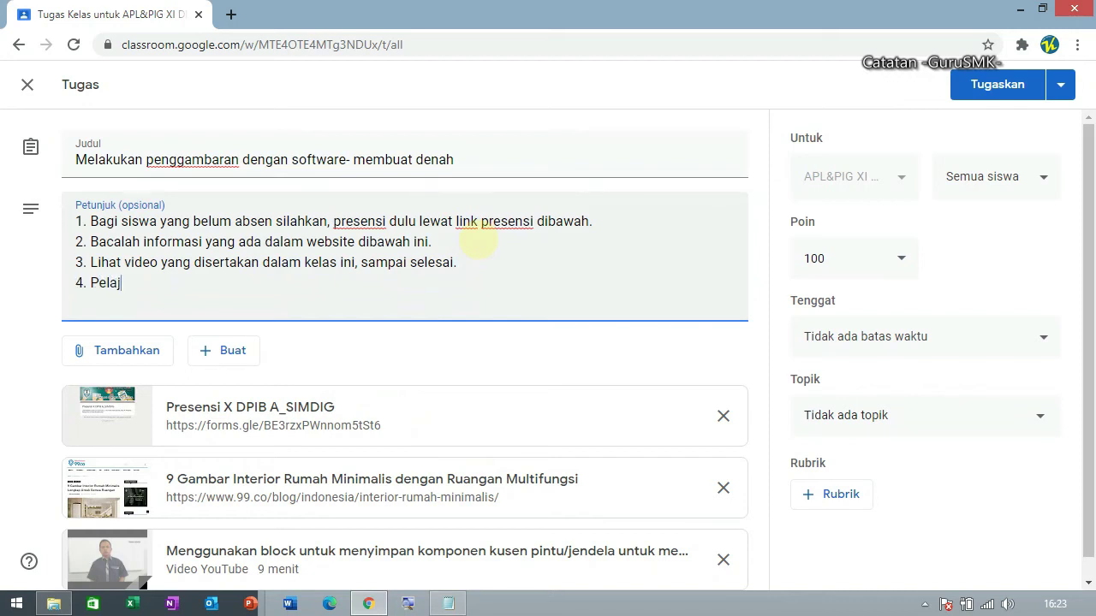
pyautogui.write('ari')
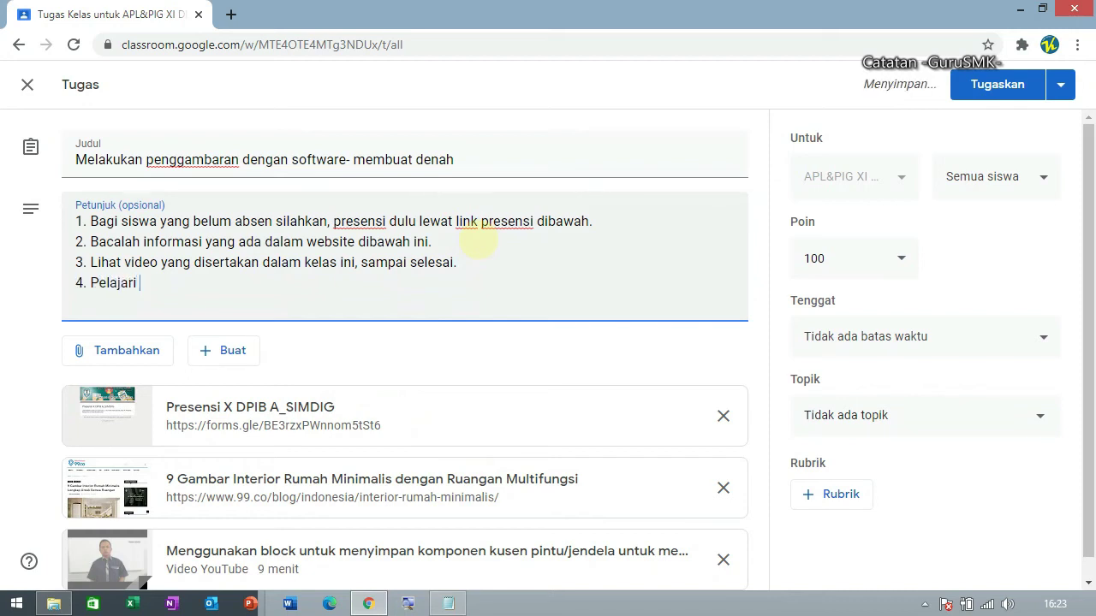
pyautogui.write(' tutori')
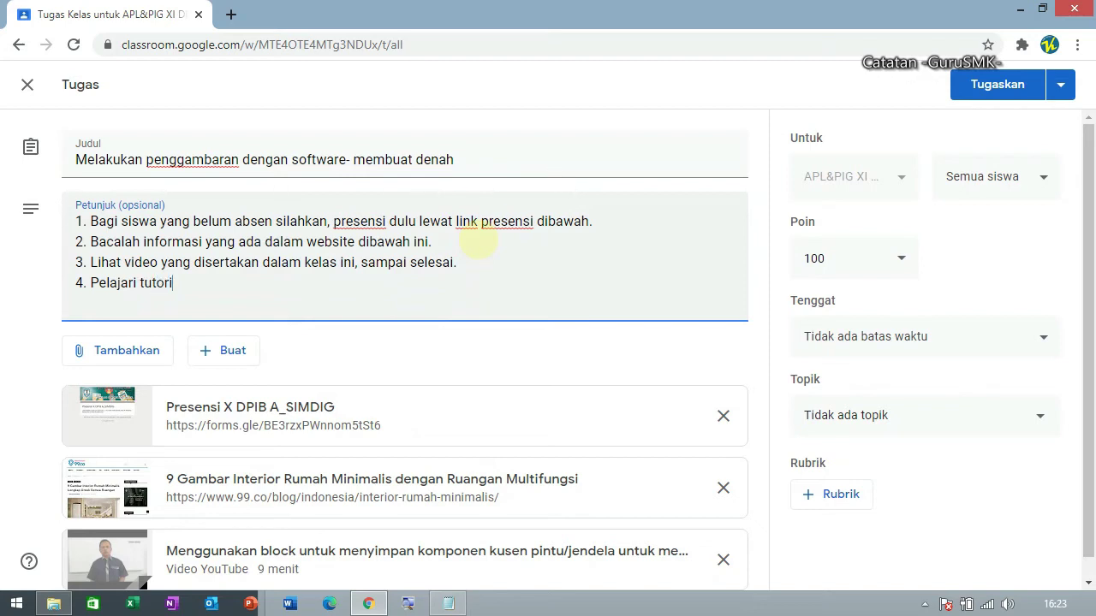
pyautogui.write('al pada pdf yang disertakan.')
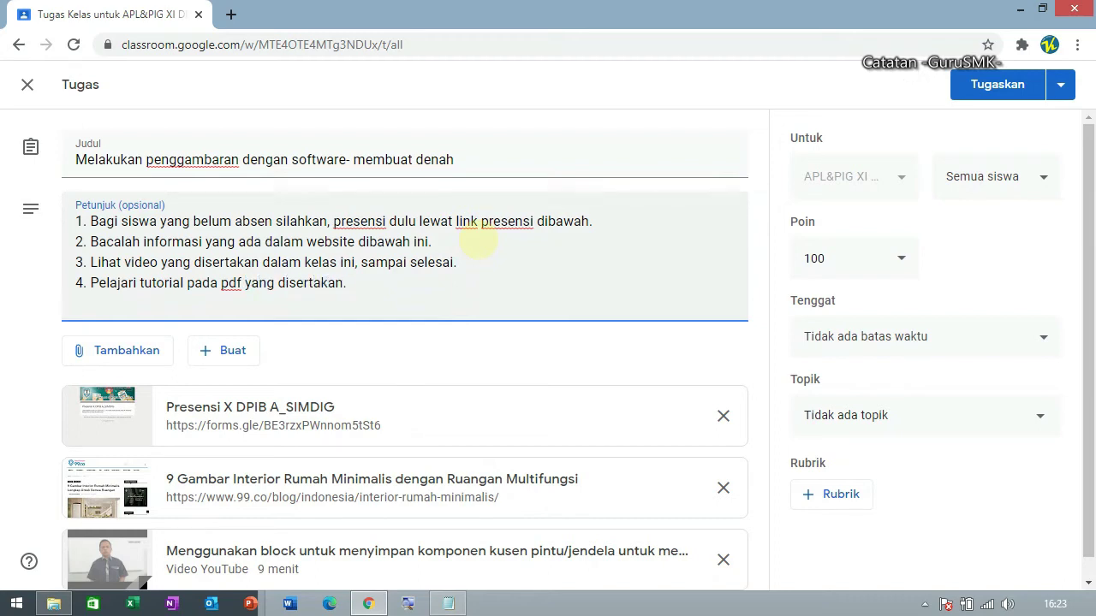
# Upload Soal-mapel Latihan (Respons).xlsx from the computer's Downloads folder to Google Drive and attach it to the assignment.
pyautogui.scroll(-1, 477, 300)
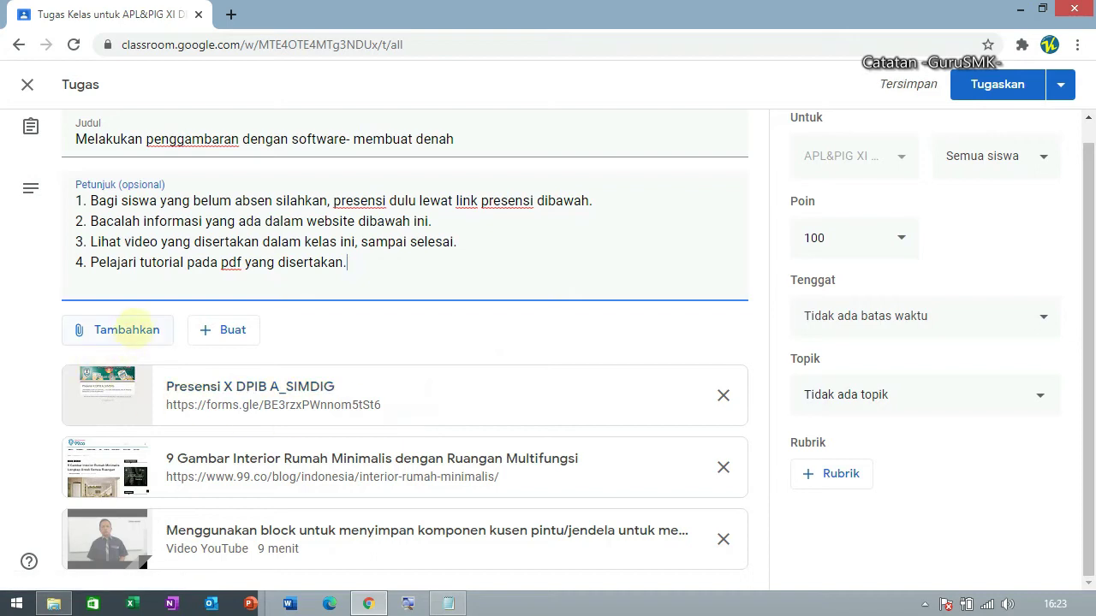
pyautogui.click(130, 329)
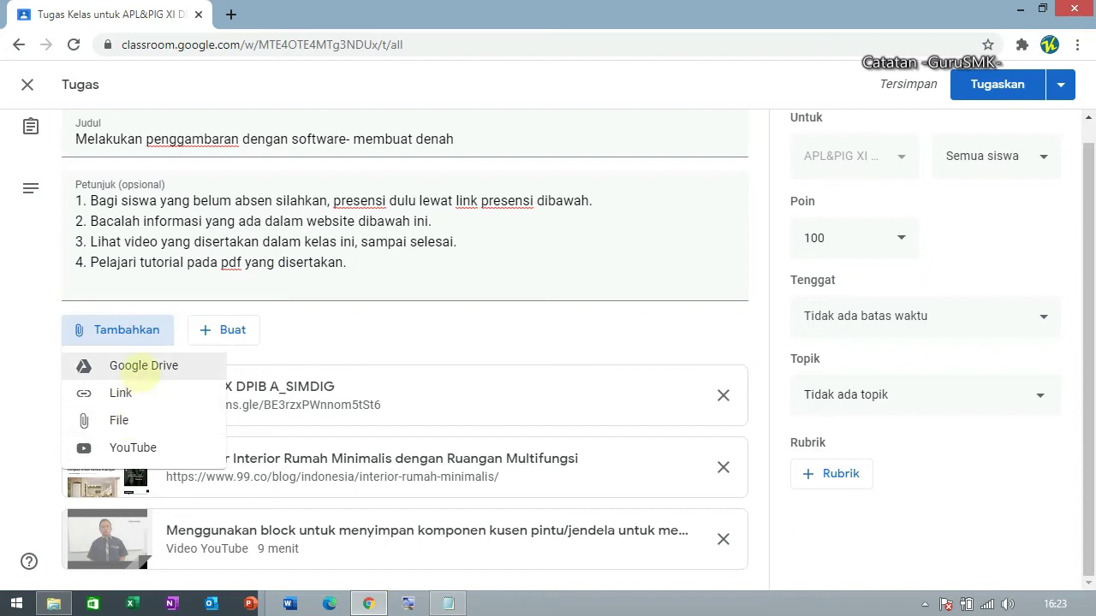
pyautogui.click(140, 367)
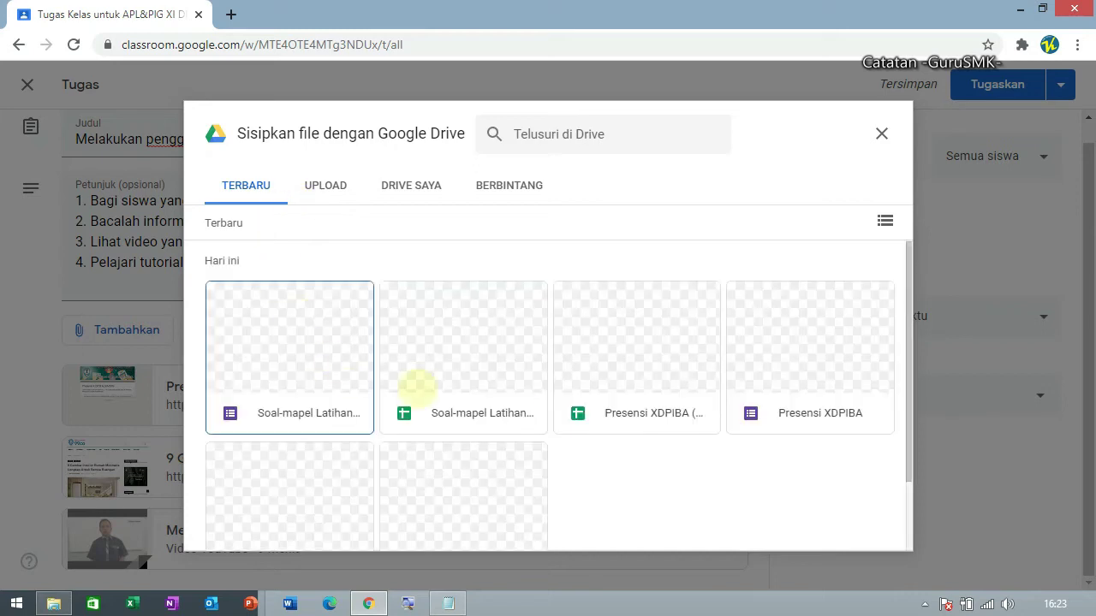
pyautogui.scroll(-2, 691, 390)
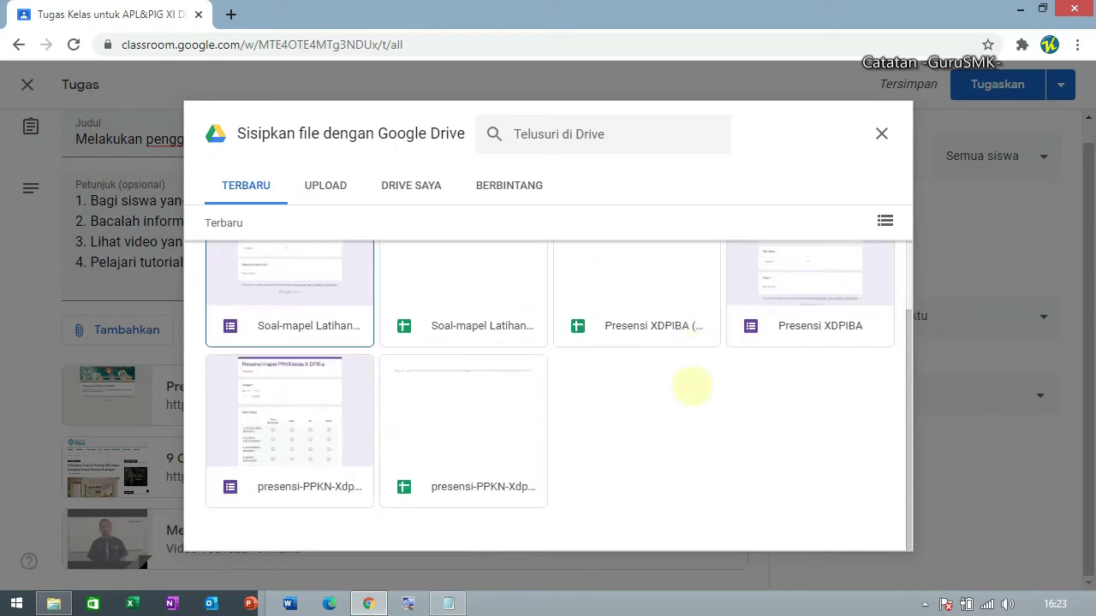
pyautogui.scroll(2, 693, 391)
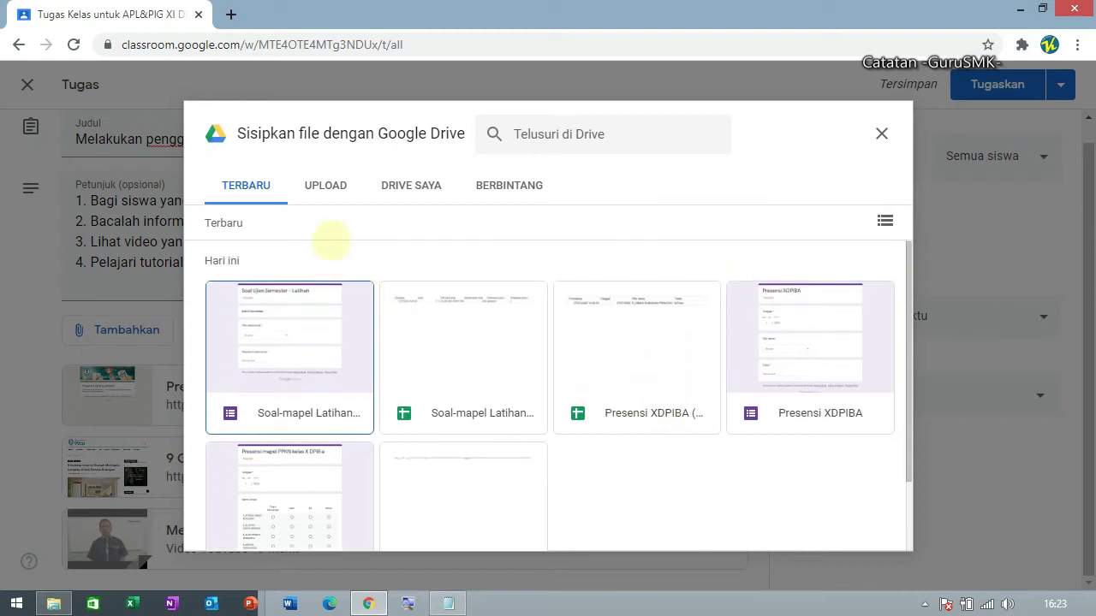
pyautogui.click(390, 183)
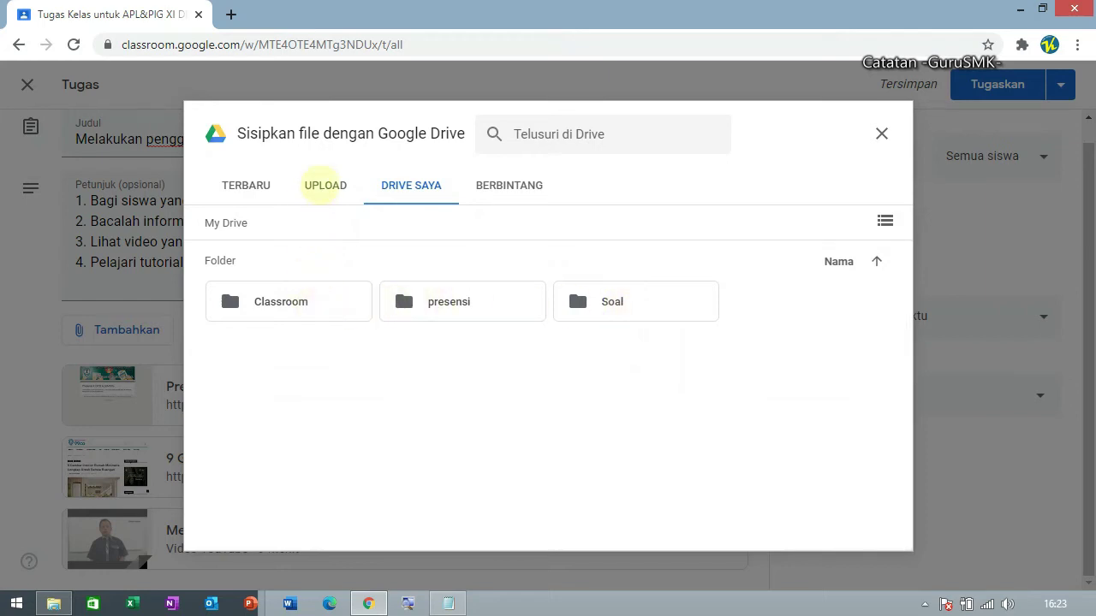
pyautogui.click(325, 185)
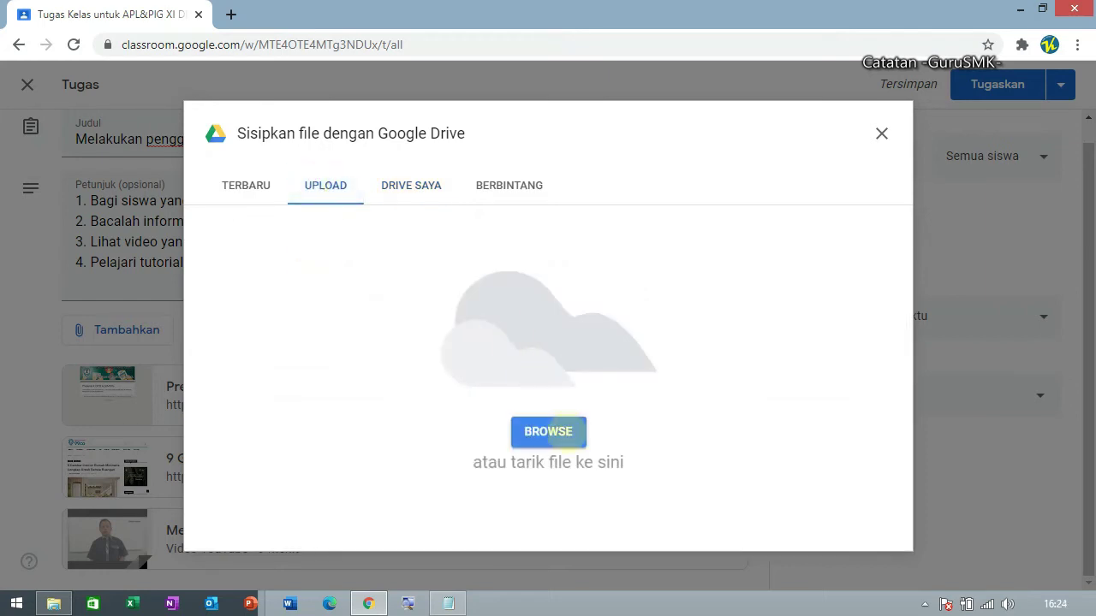
pyautogui.click(563, 433)
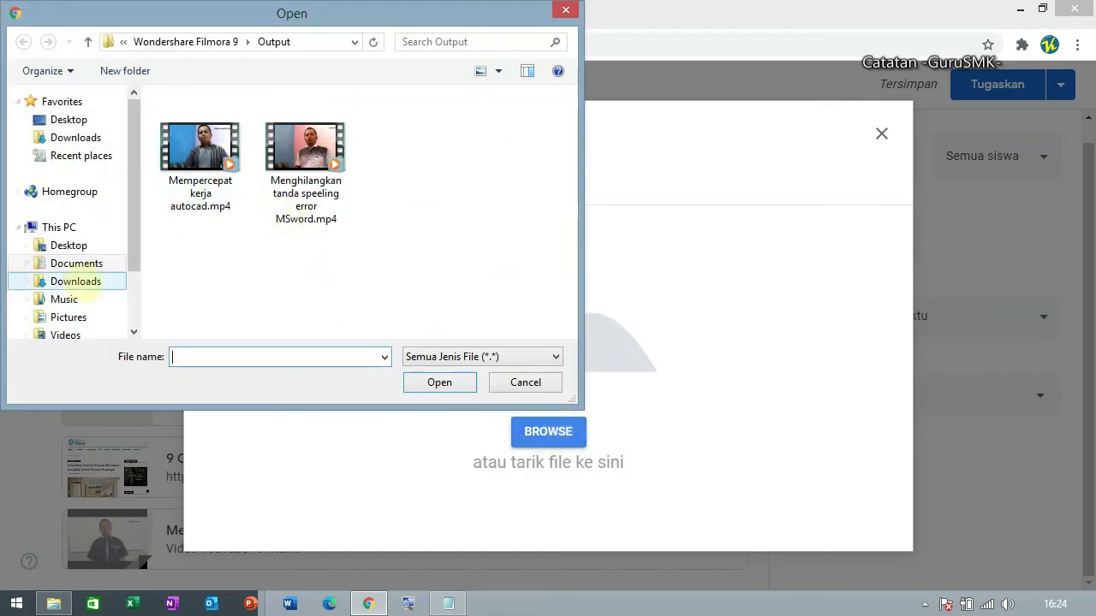
pyautogui.click(86, 286)
pyautogui.click(75, 263)
pyautogui.click(86, 284)
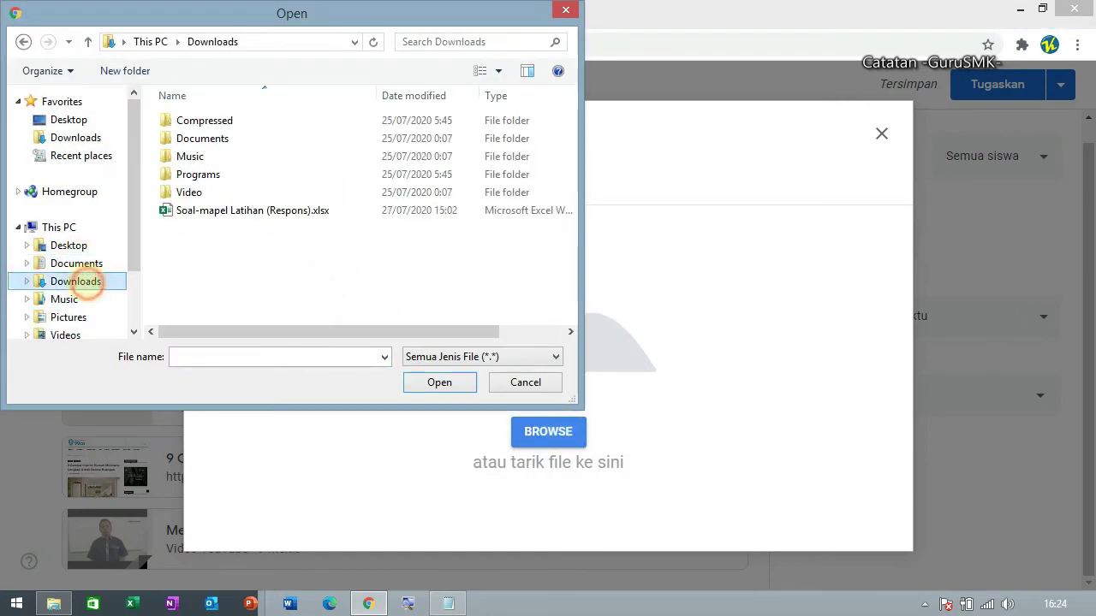
pyautogui.click(204, 212)
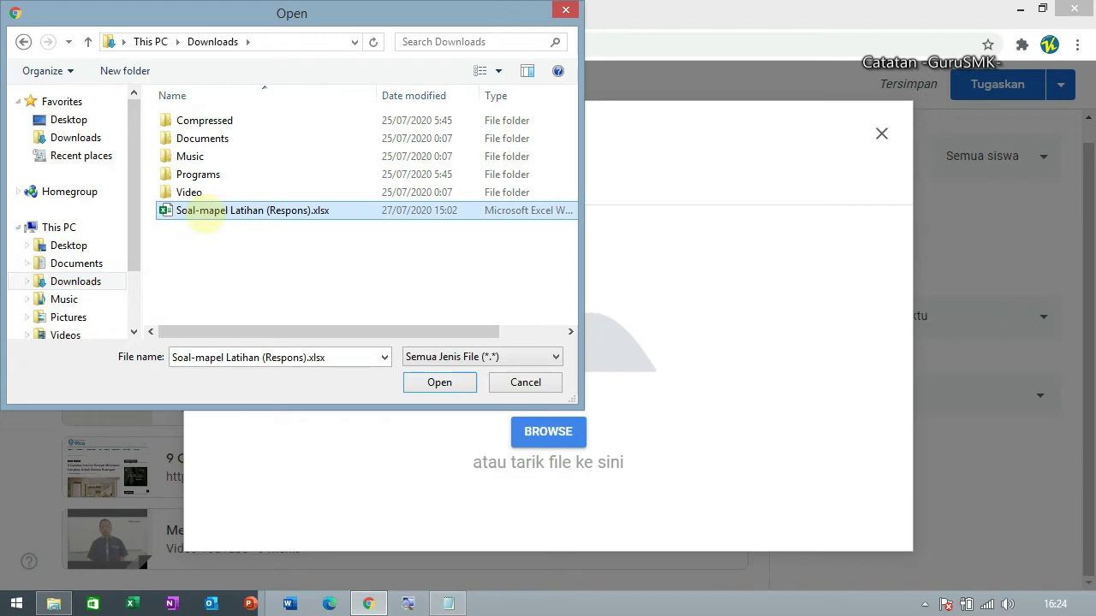
pyautogui.click(441, 383)
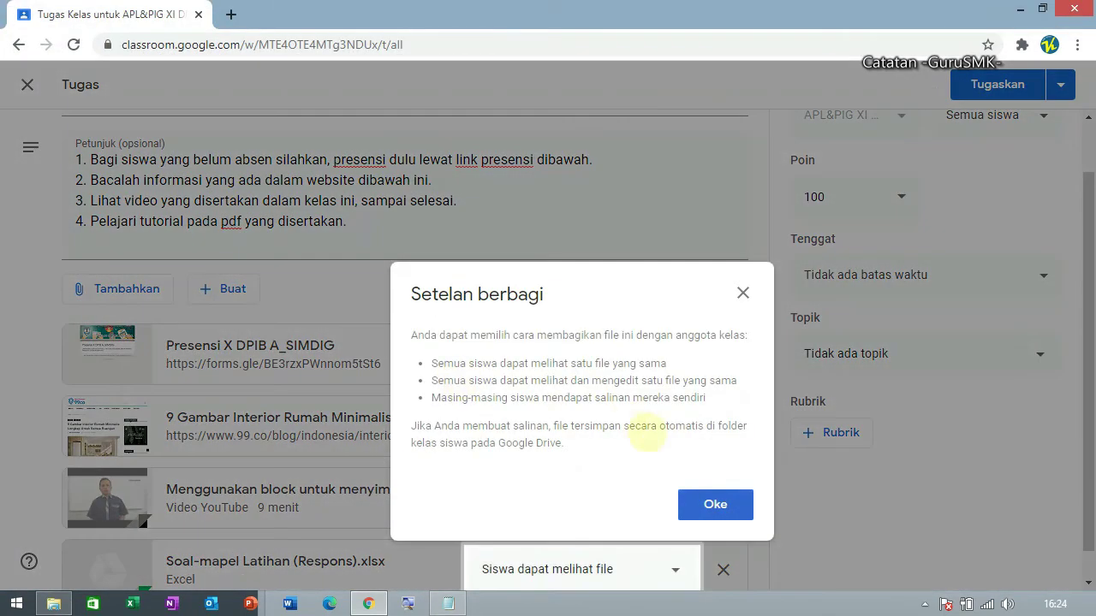
# Dismiss the sharing notice and set the attached Excel file's sharing option to "Buat salinan untuk setiap siswa".
pyautogui.click(716, 504)
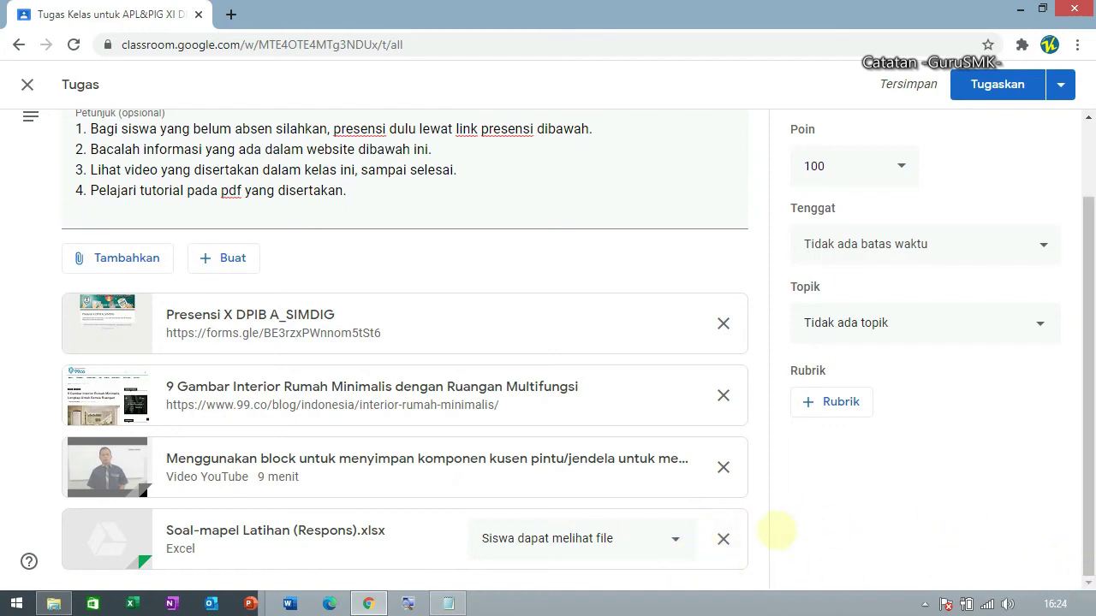
pyautogui.click(675, 539)
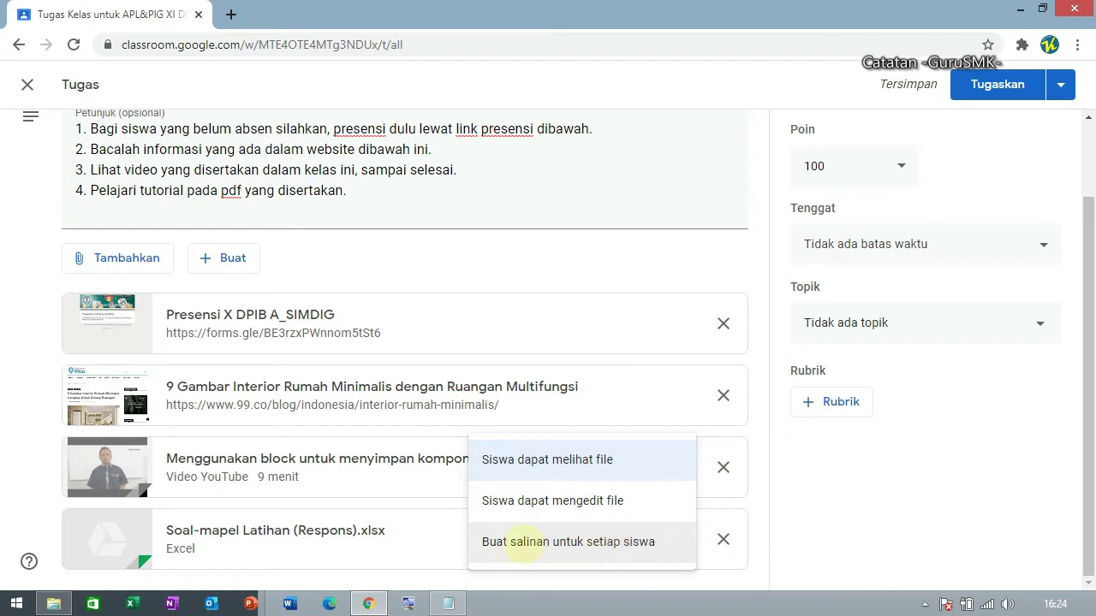
pyautogui.click(540, 542)
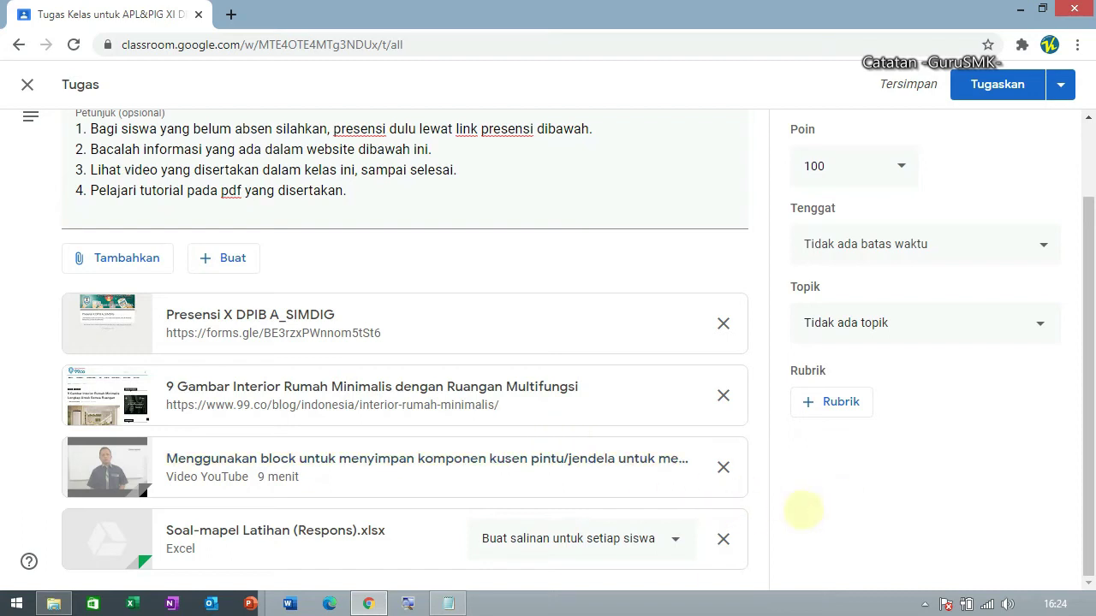
# Add a fifth instruction line: "5. Kerjakan soal berikut".
pyautogui.scroll(1, 334, 295)
pyautogui.click(354, 286)
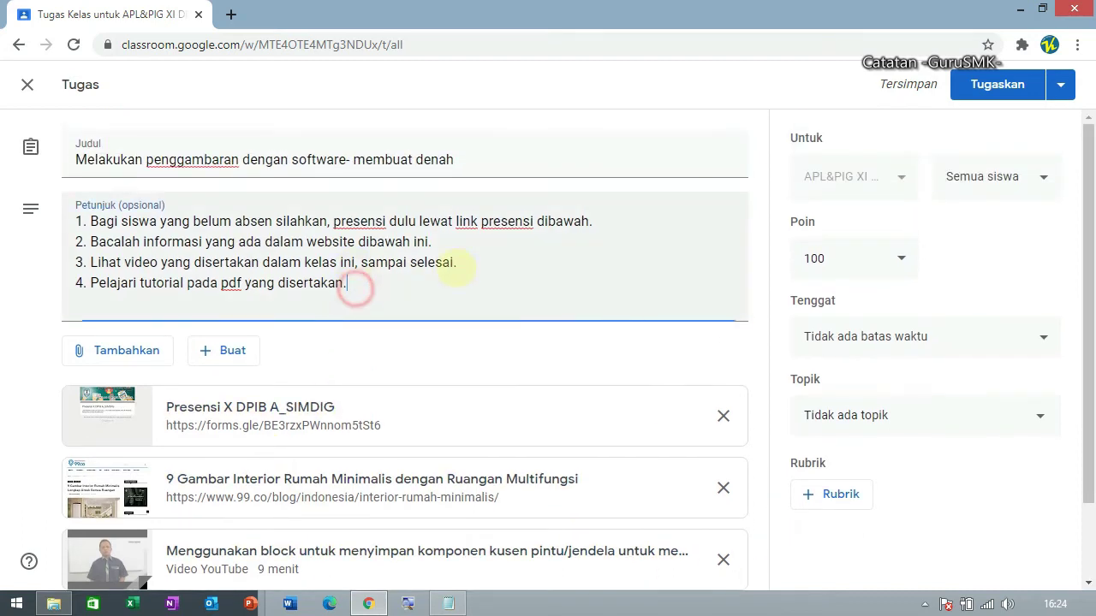
pyautogui.press('Return')
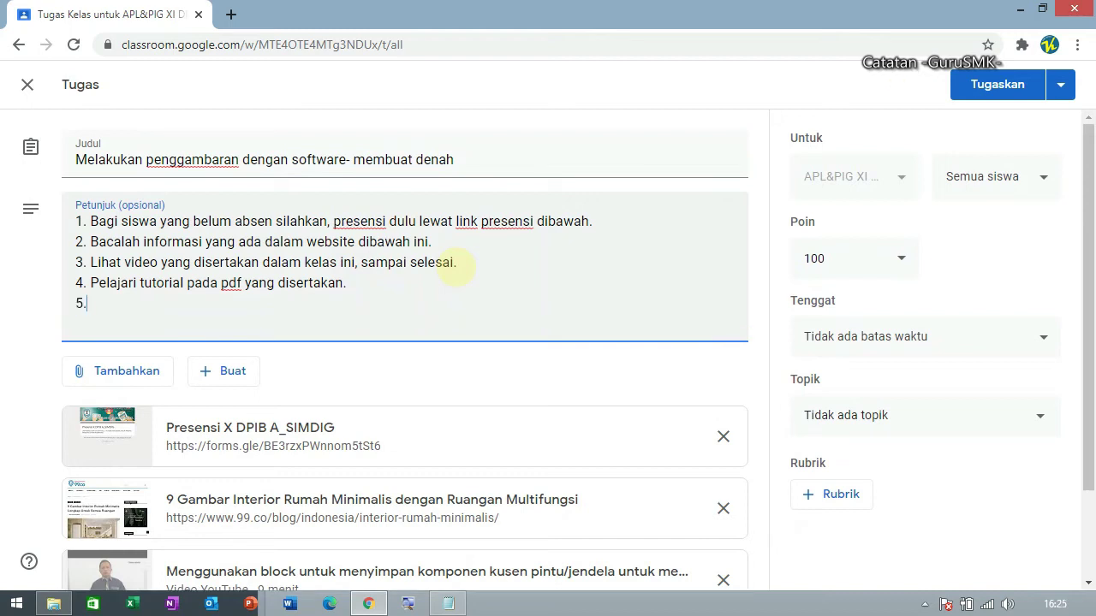
pyautogui.write('5. Kerjakan soal berikut')
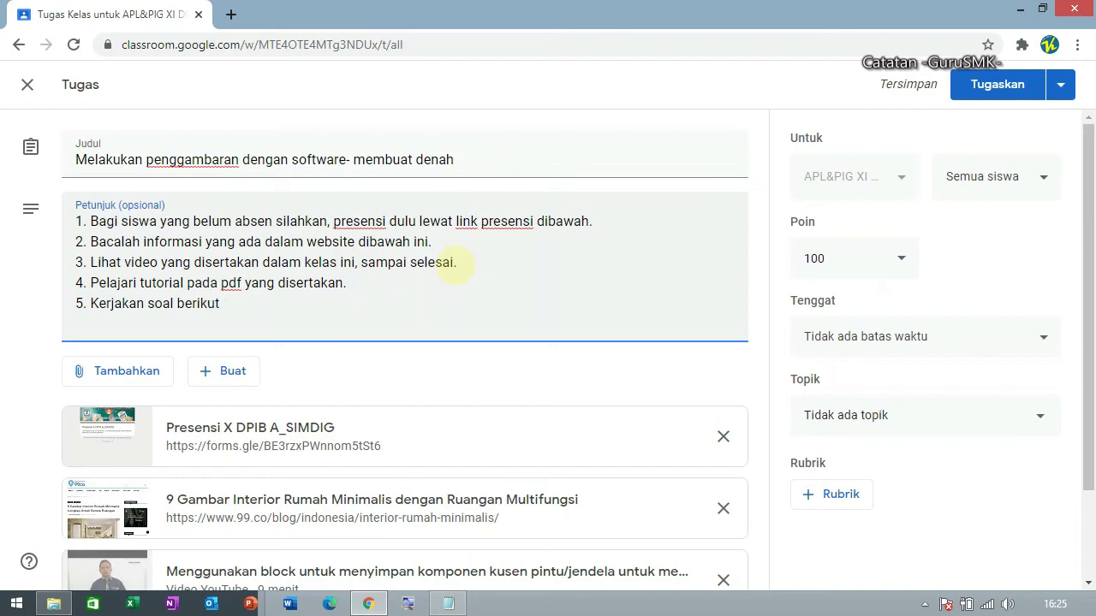
pyautogui.scroll(-2, 456, 262)
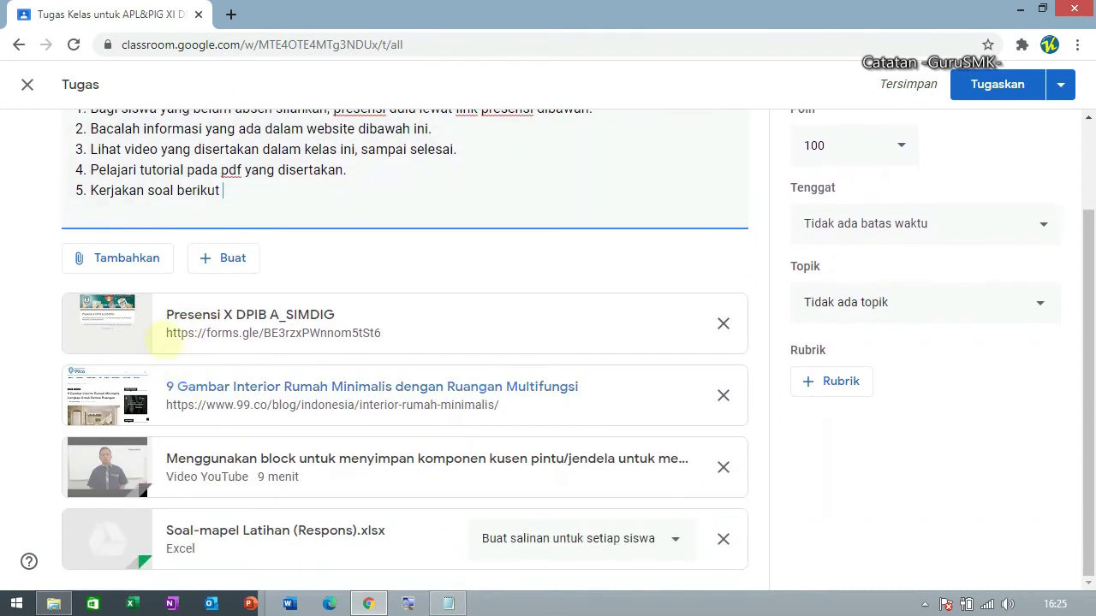
pyautogui.click(142, 266)
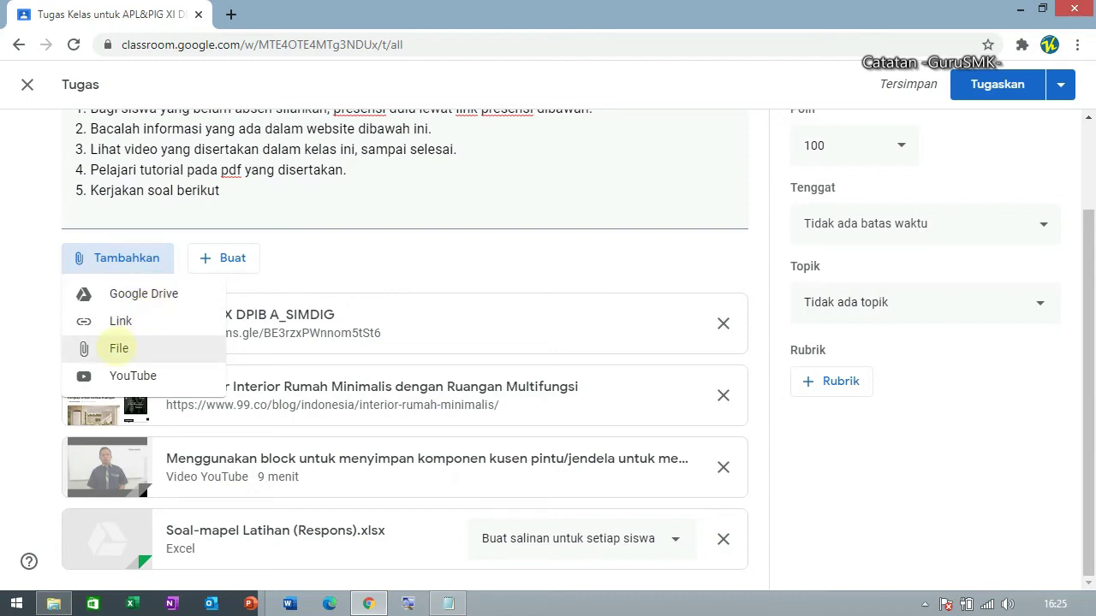
pyautogui.click(159, 291)
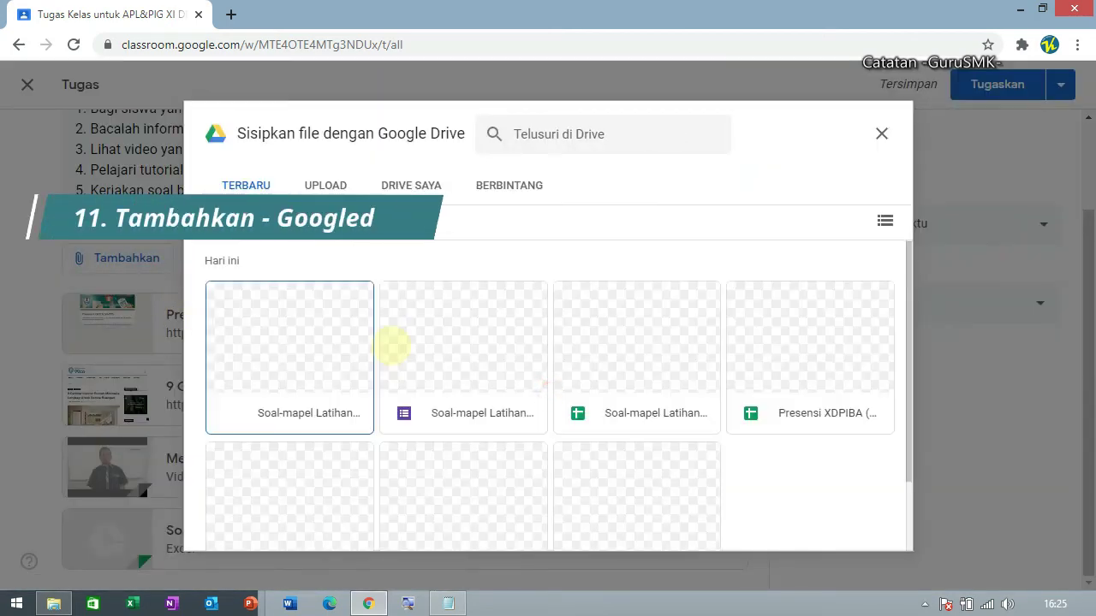
pyautogui.scroll(-1, 548, 359)
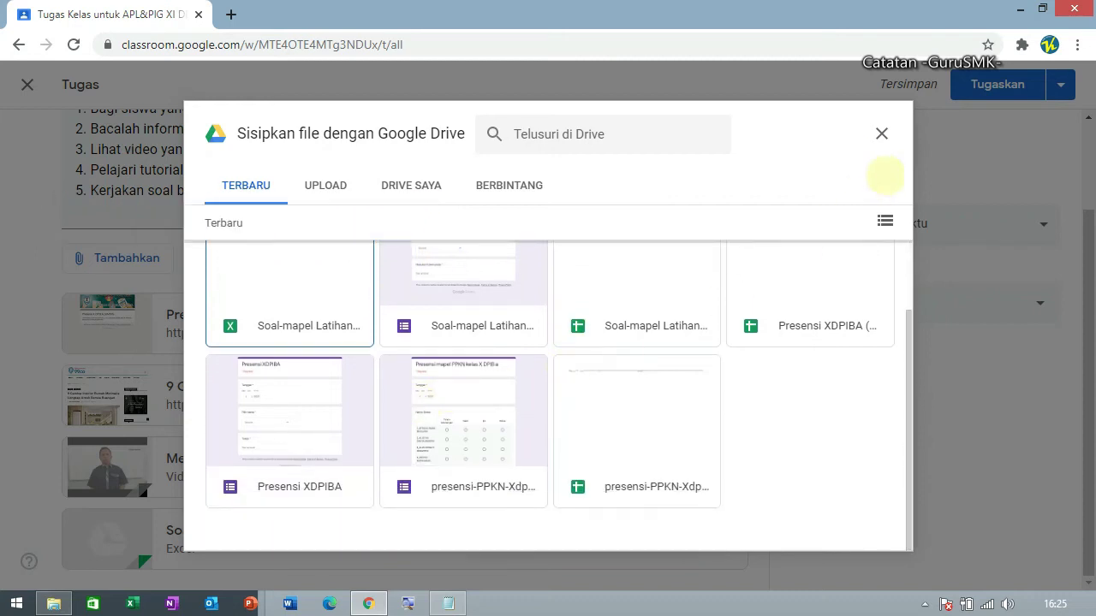
pyautogui.click(882, 134)
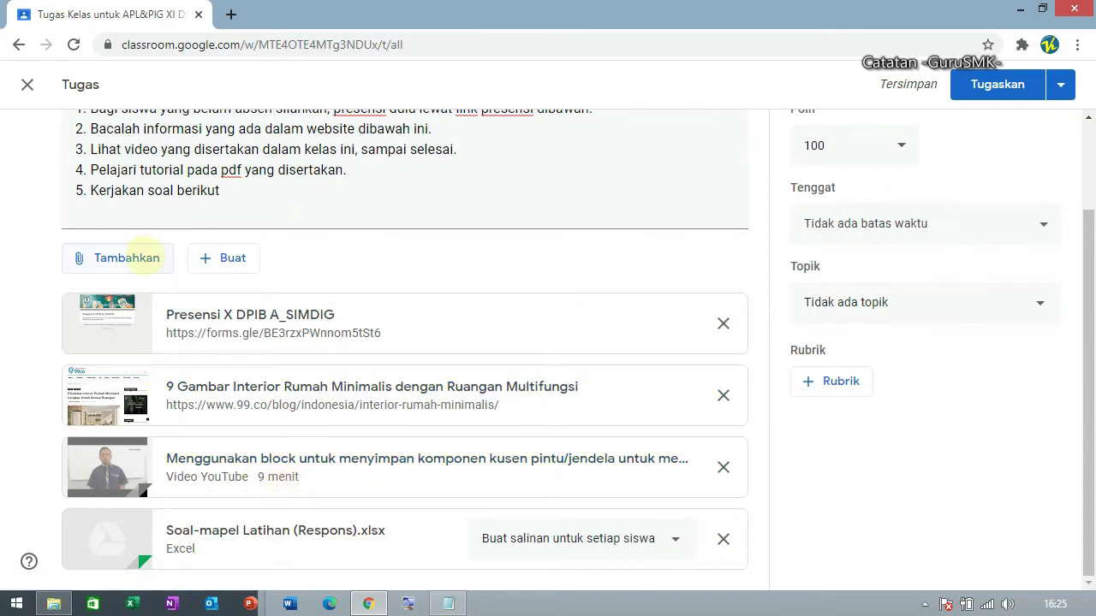
pyautogui.click(142, 253)
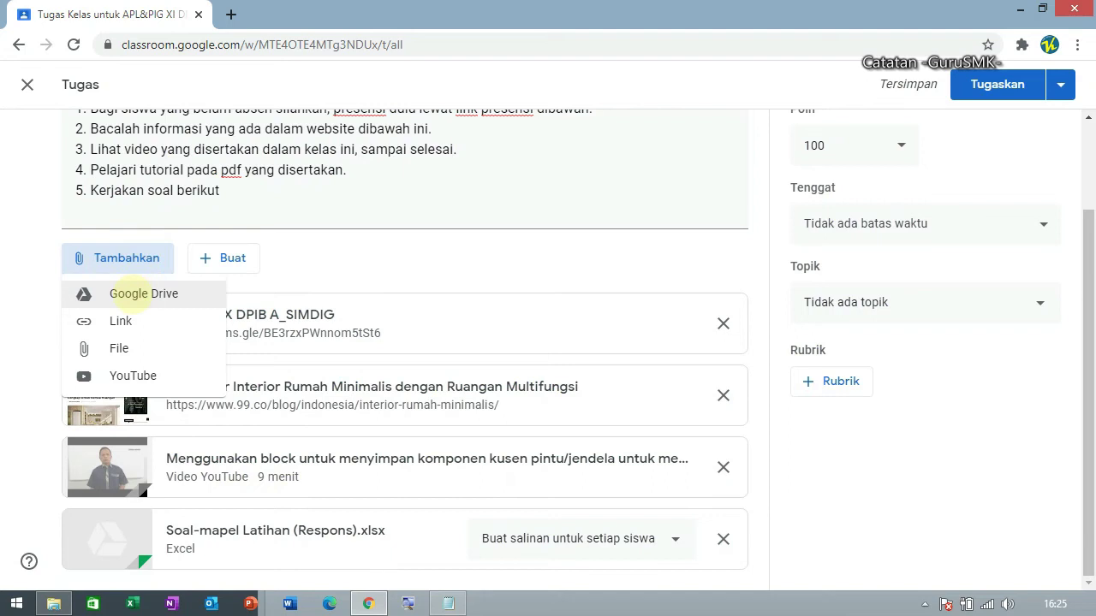
pyautogui.click(333, 262)
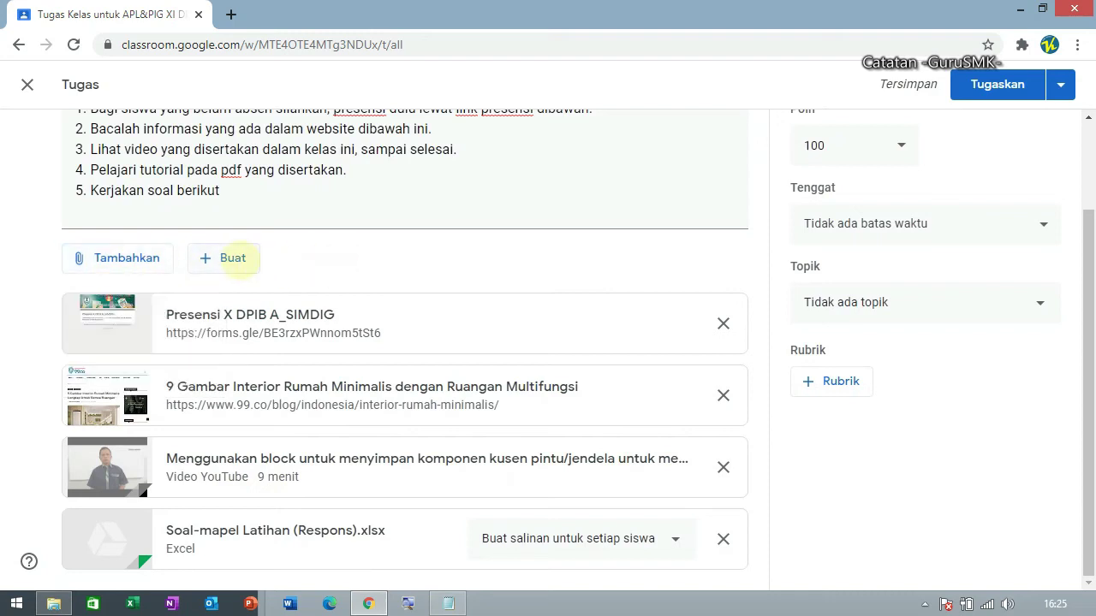
# Create a new Google Docs document from the assignment and enter "kerjakan soal berikut" as its opening line.
pyautogui.click(233, 259)
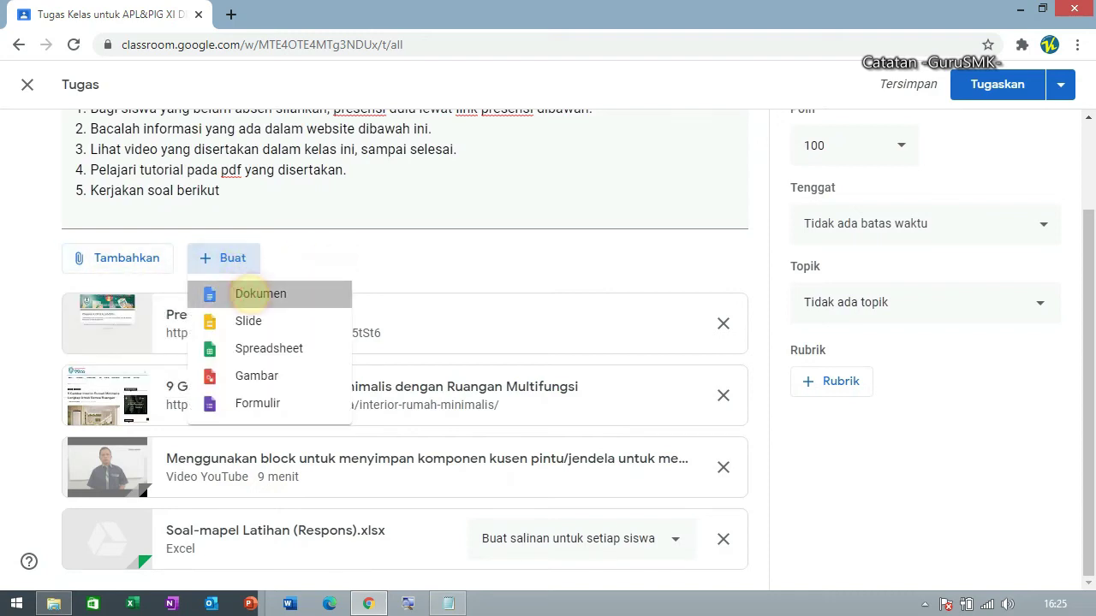
pyautogui.click(258, 293)
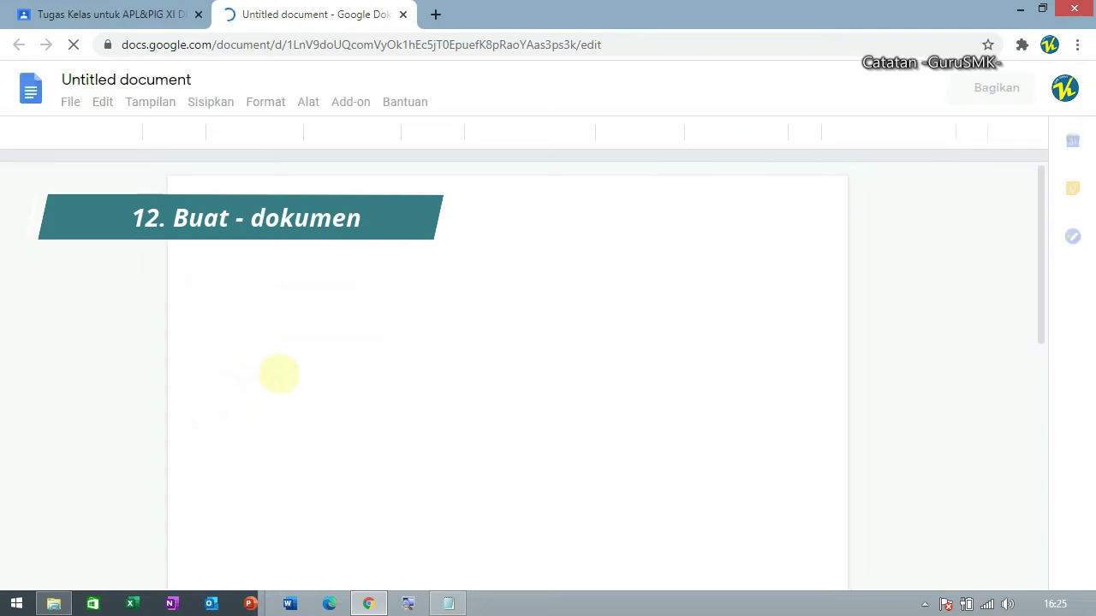
pyautogui.click(314, 269)
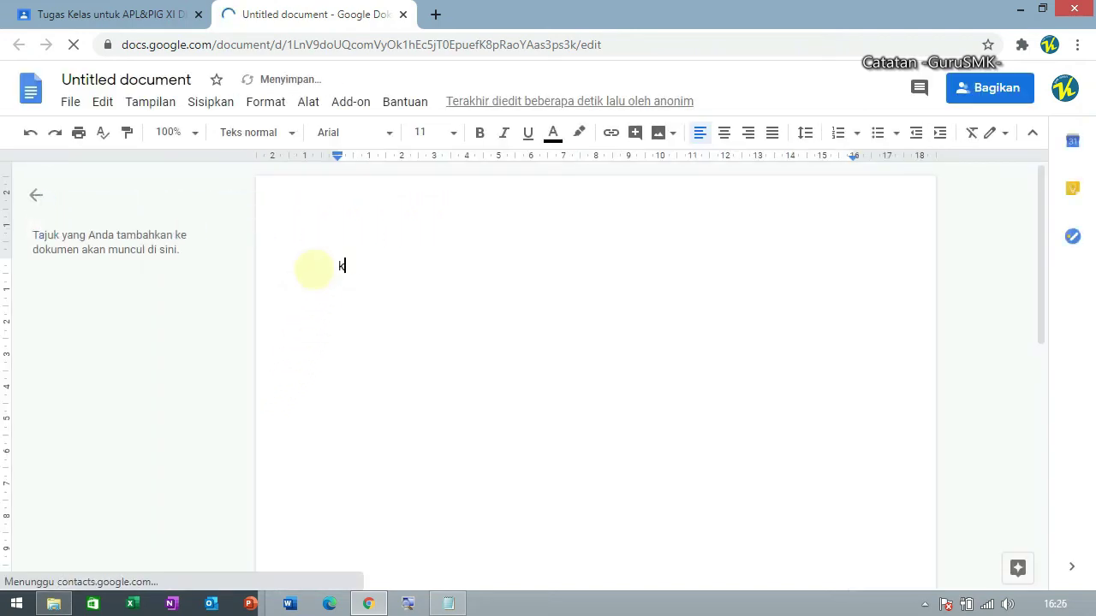
pyautogui.write('kerjakan soal berikut')
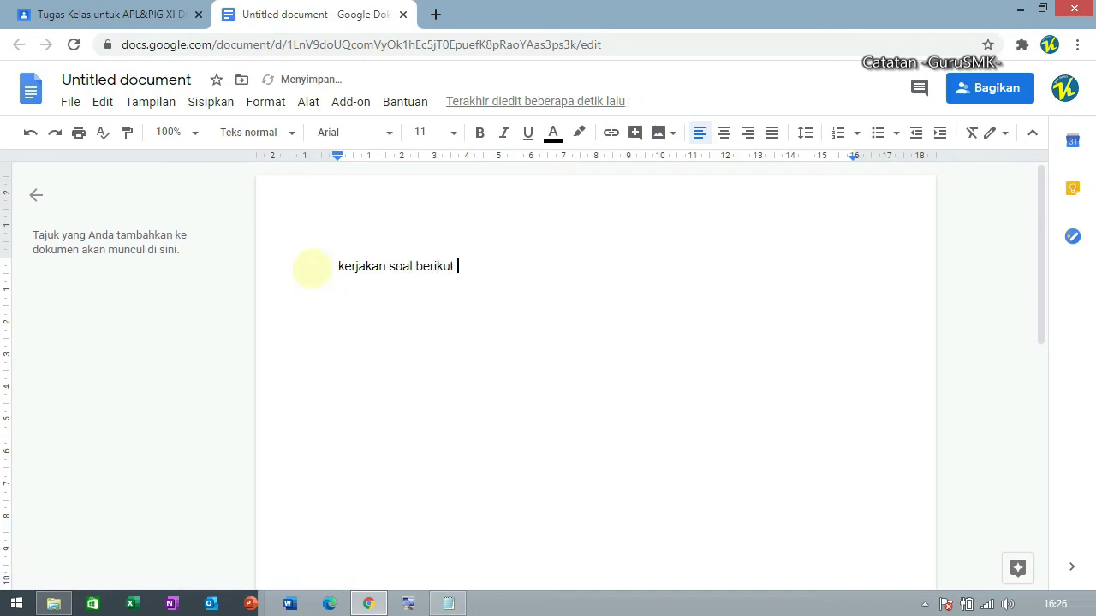
# Add a numbered list below the opening line with the items "pertanyaan 1", "pertanyaan 2" and "pertanyaan 3".
pyautogui.press('Return')
pyautogui.hotkey('ctrl', 'shift', '7')
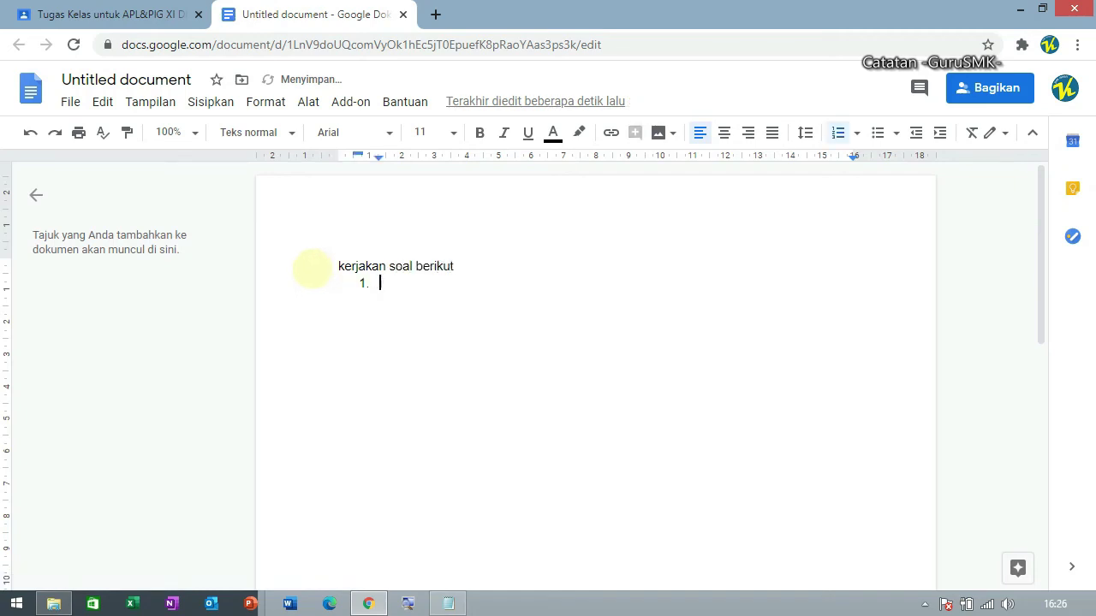
pyautogui.write('pertanyaan 1')
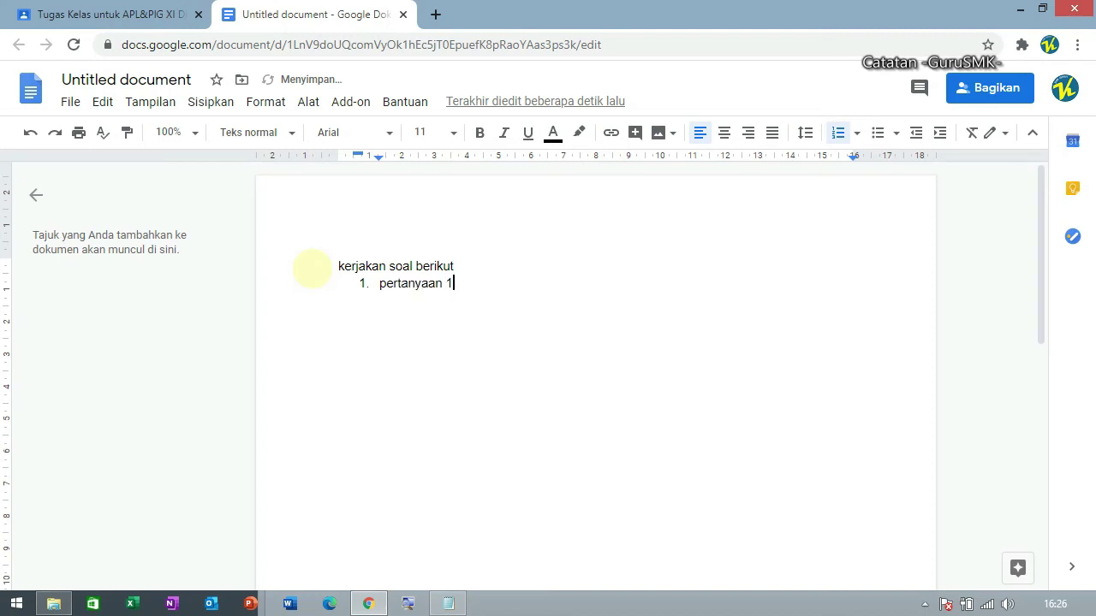
pyautogui.press('Return')
pyautogui.write('pertanyaan 2')
pyautogui.press('Return')
pyautogui.write('pertanyaan 3')
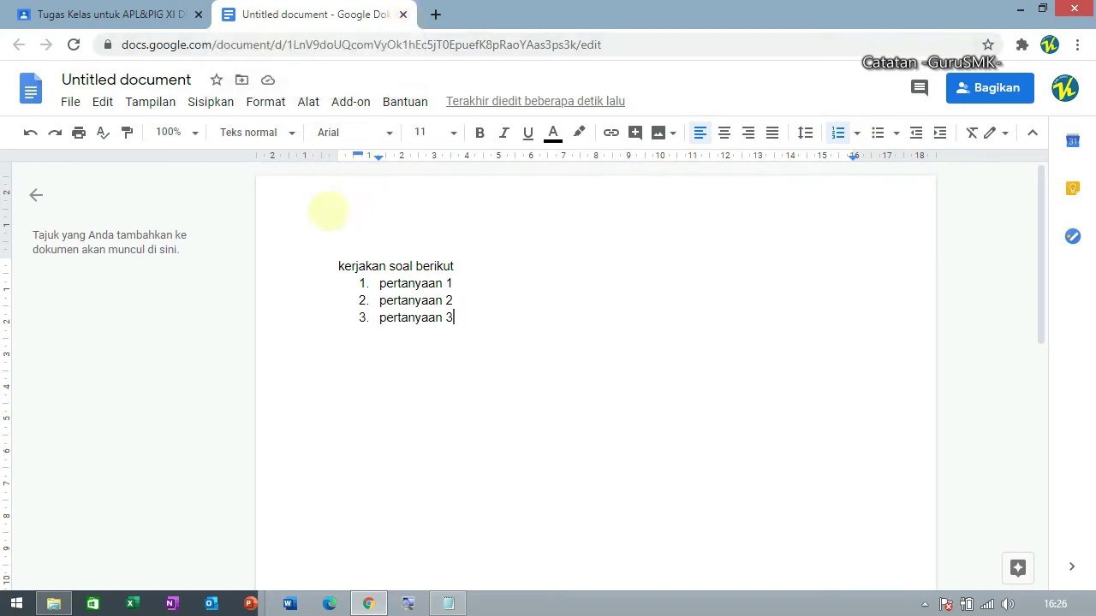
pyautogui.click(308, 208)
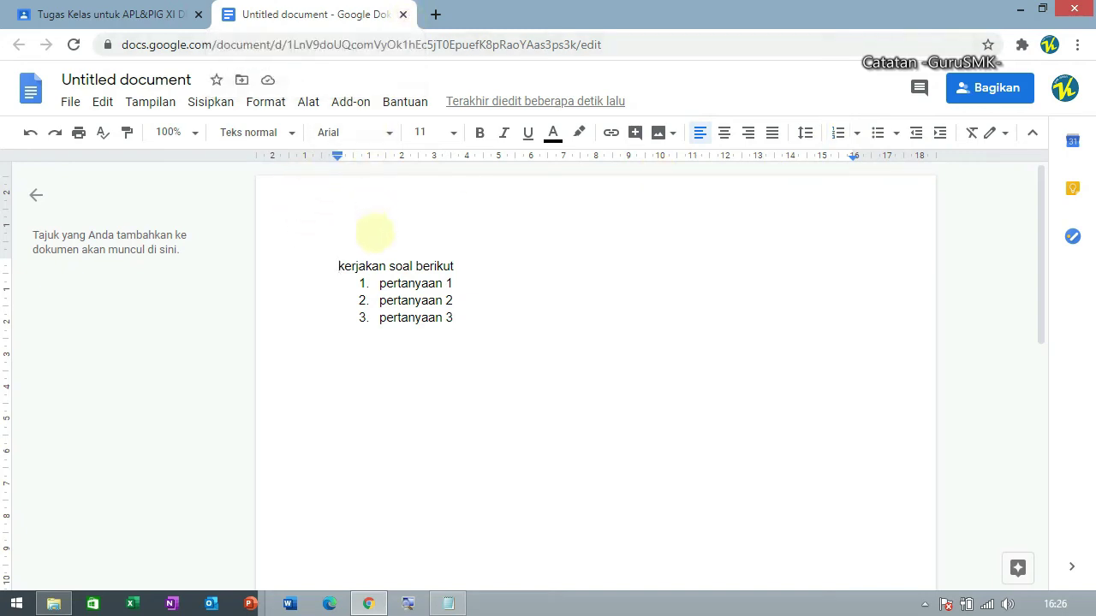
# Rename the question document as "LKS-01" and close it to return to the Classroom assignment.
pyautogui.click(171, 75)
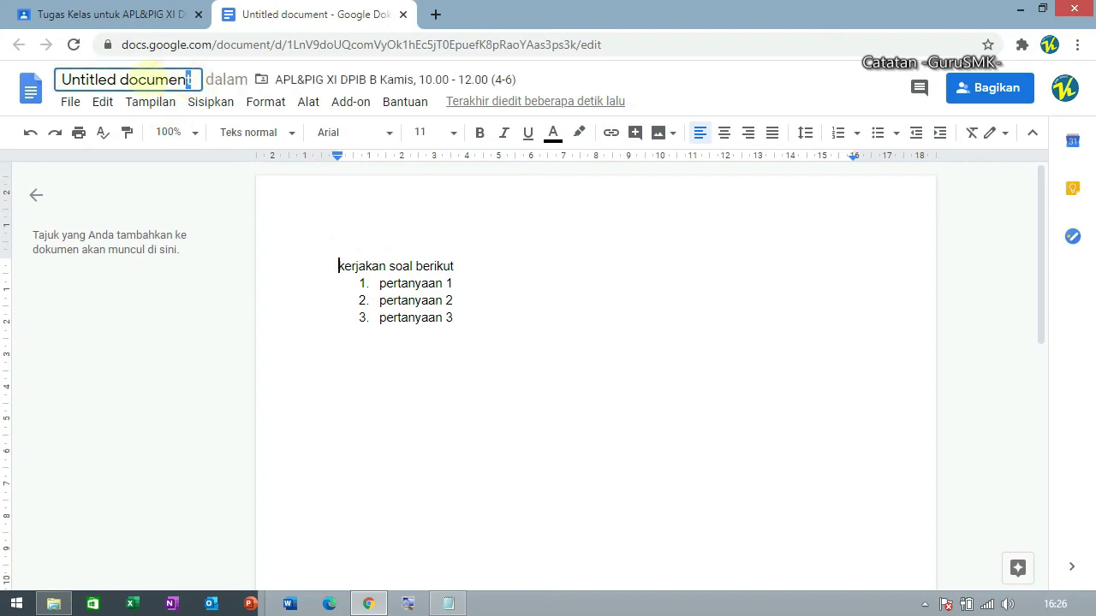
pyautogui.moveTo(190, 79); pyautogui.dragTo(25, 60)
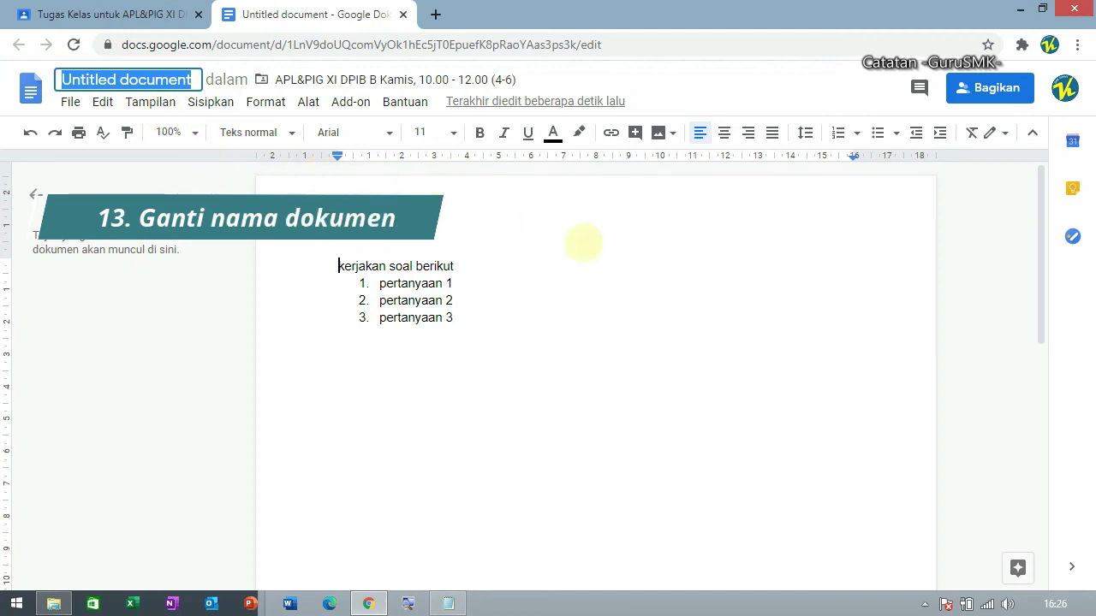
pyautogui.write('LKS')
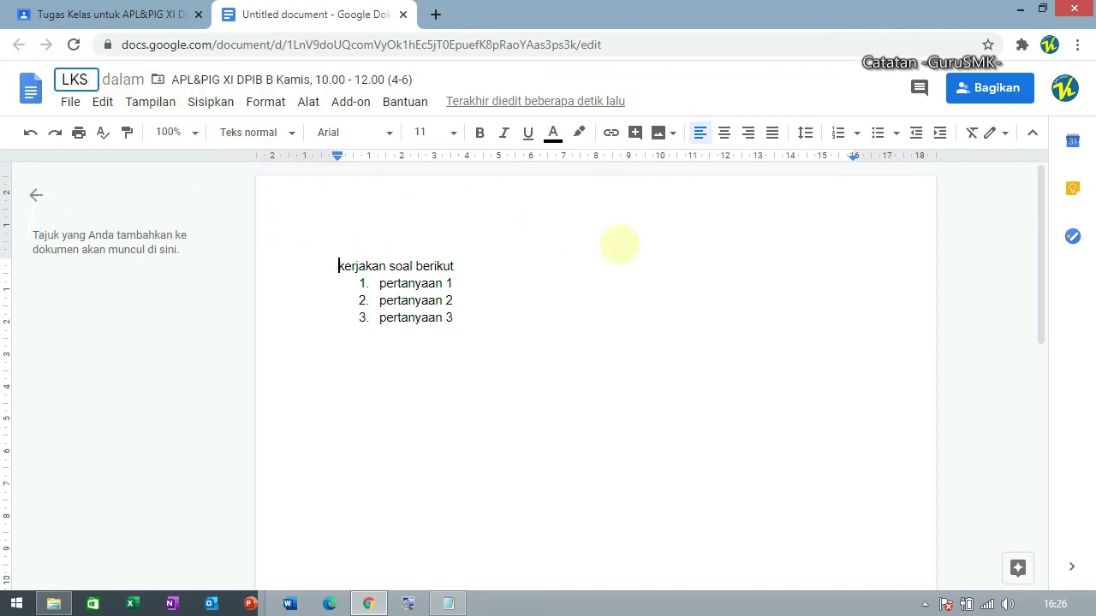
pyautogui.write('-01')
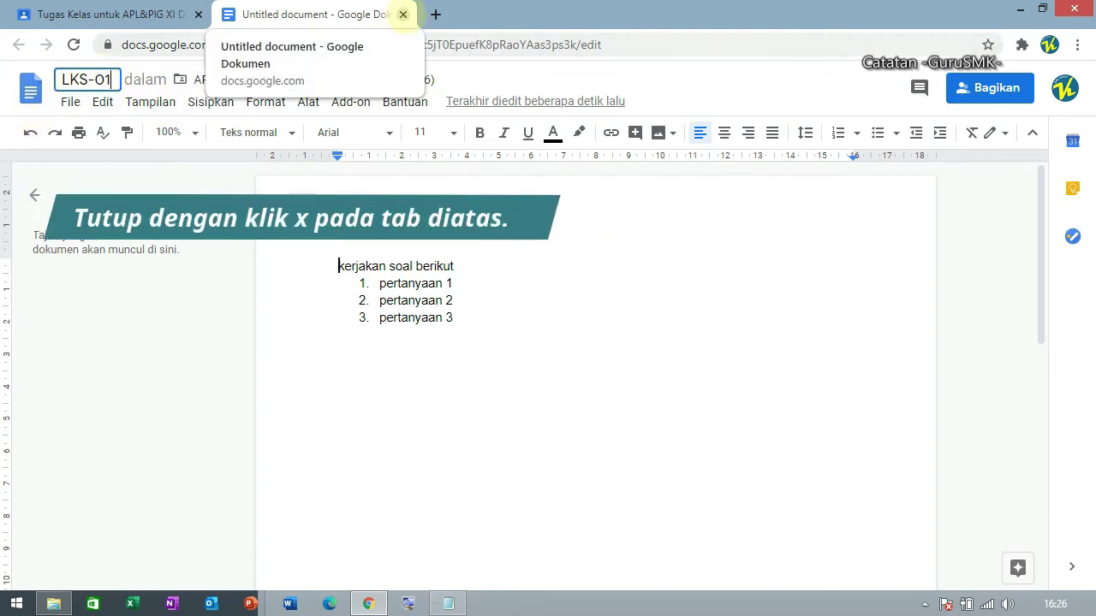
pyautogui.click(402, 14)
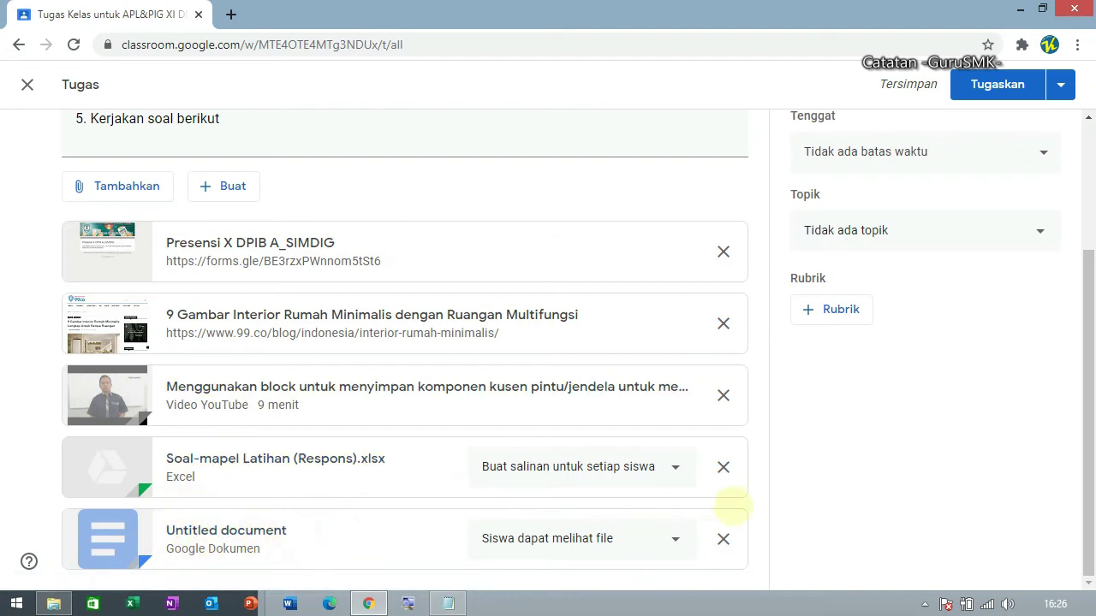
# Set the attached Google Docs question document's sharing option to "Buat salinan untuk setiap siswa" and review the assignment.
pyautogui.click(675, 538)
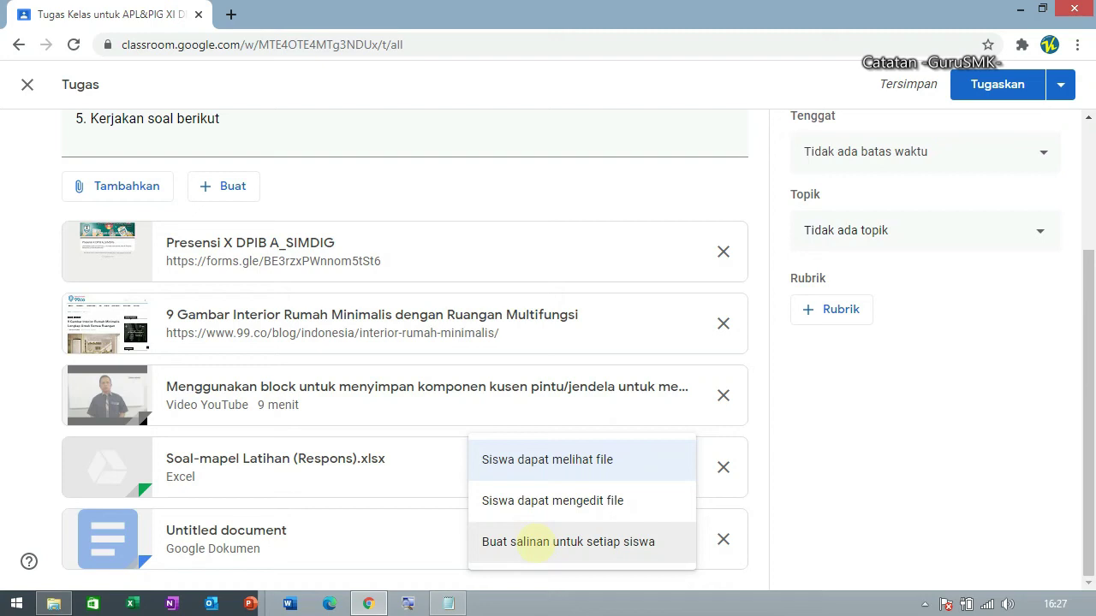
pyautogui.click(532, 543)
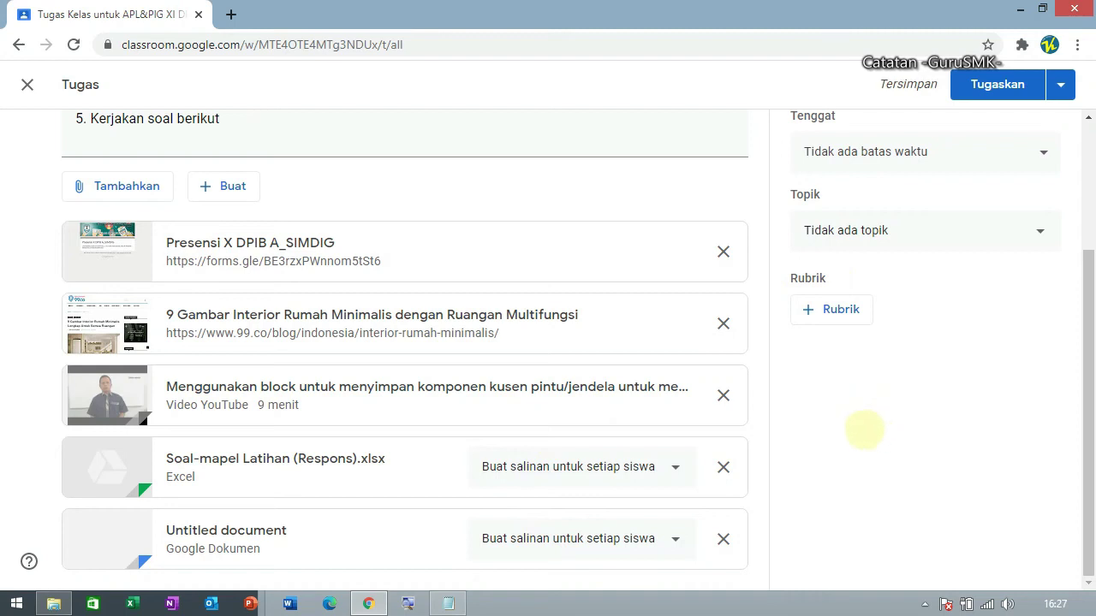
pyautogui.scroll(3, 385, 308)
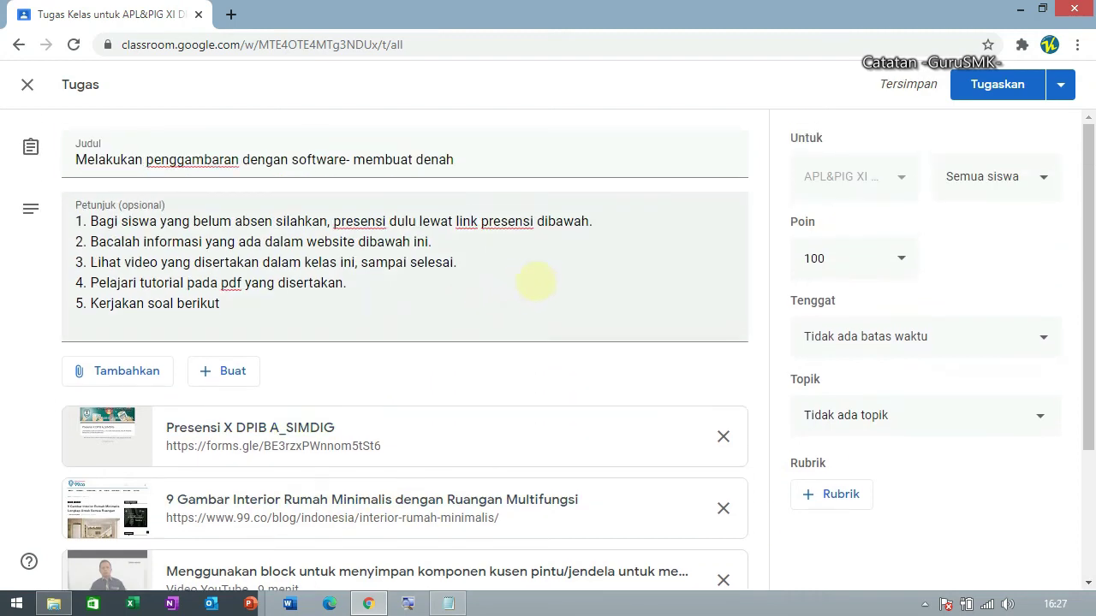
pyautogui.scroll(-3, 546, 269)
pyautogui.scroll(3, 547, 282)
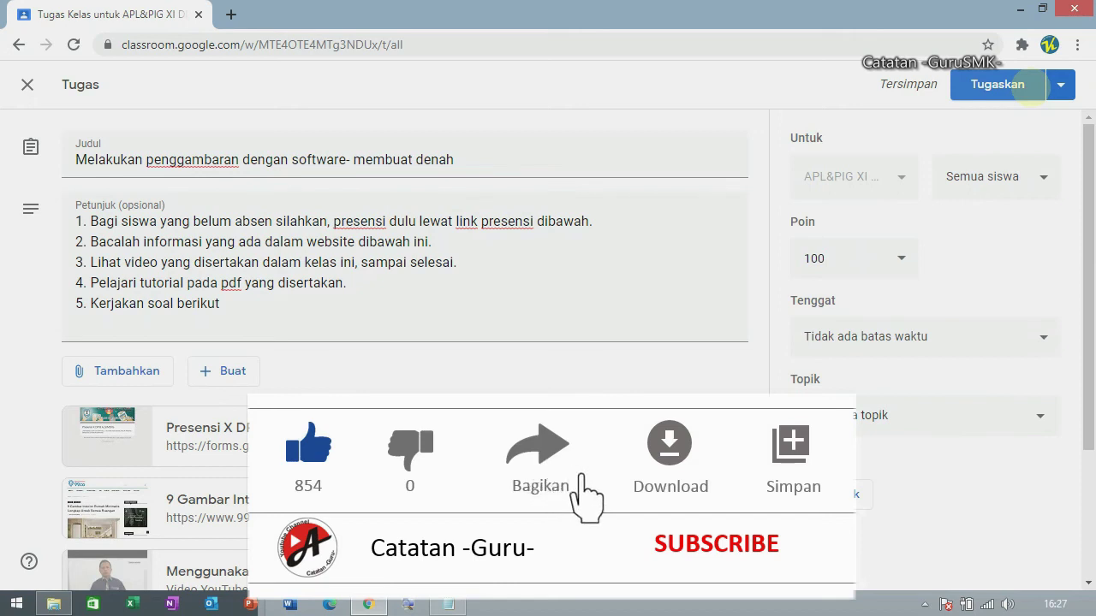
pyautogui.click(1057, 85)
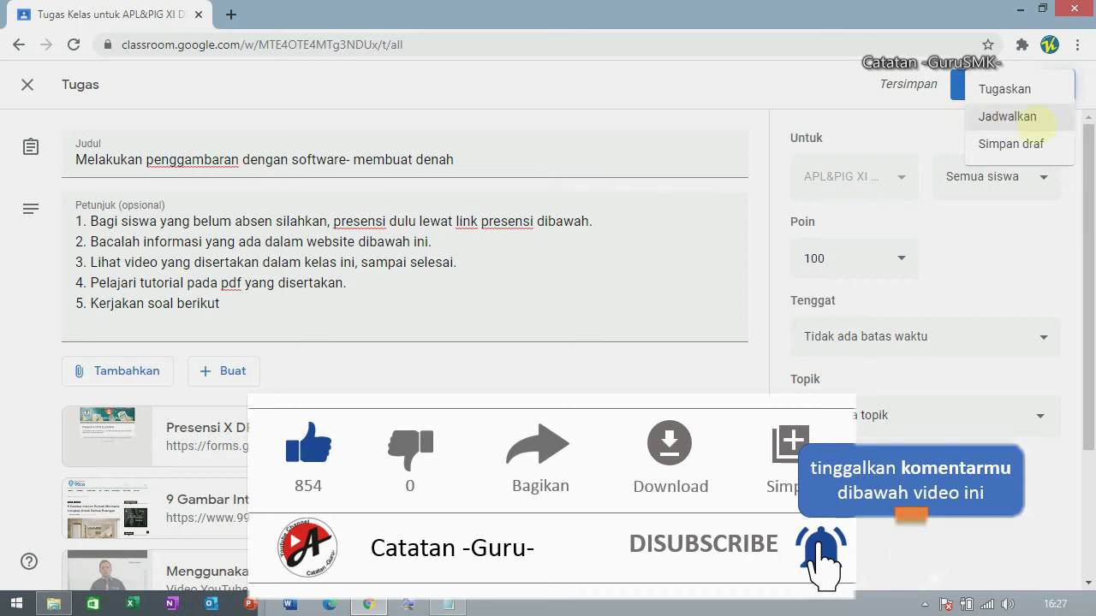
pyautogui.click(1031, 122)
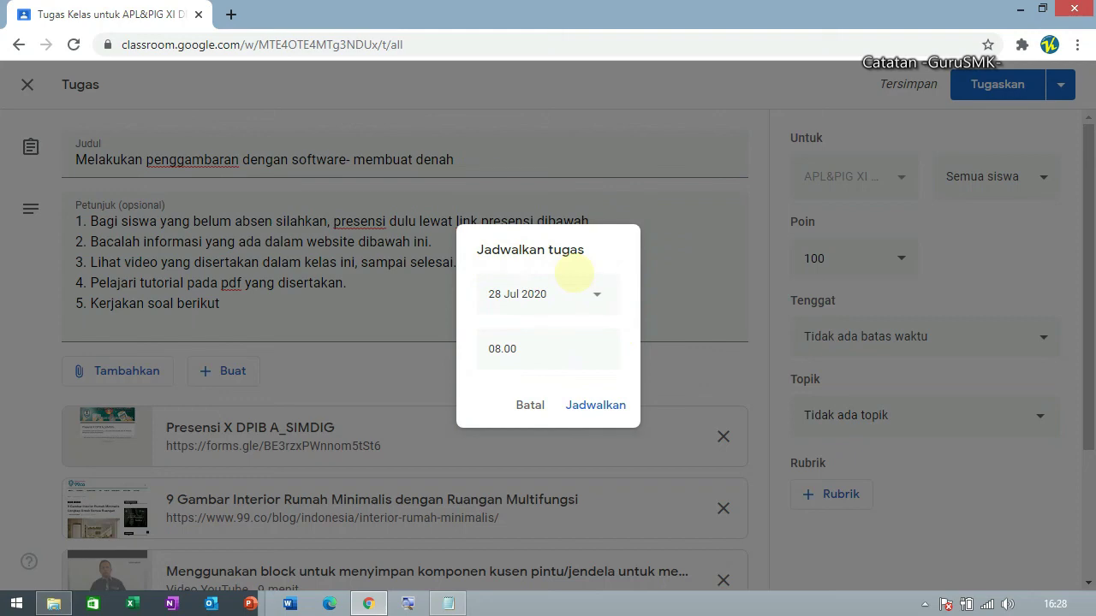
pyautogui.click(530, 404)
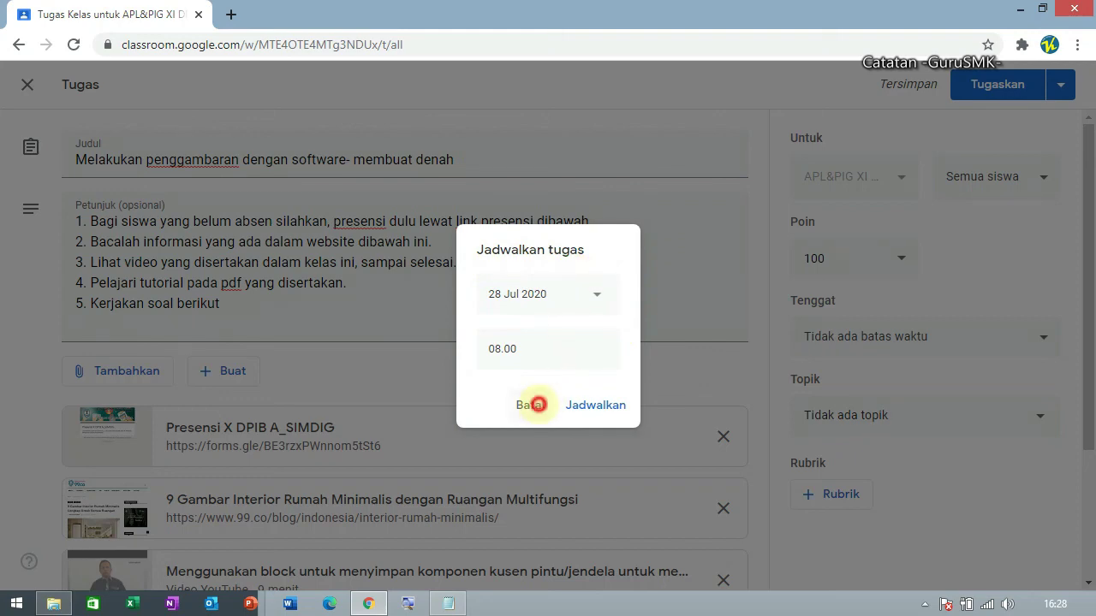
# Assign "Melakukan penggambaran dengan software- membuat denah" to the students immediately and dismiss the topic tip.
pyautogui.click(1060, 84)
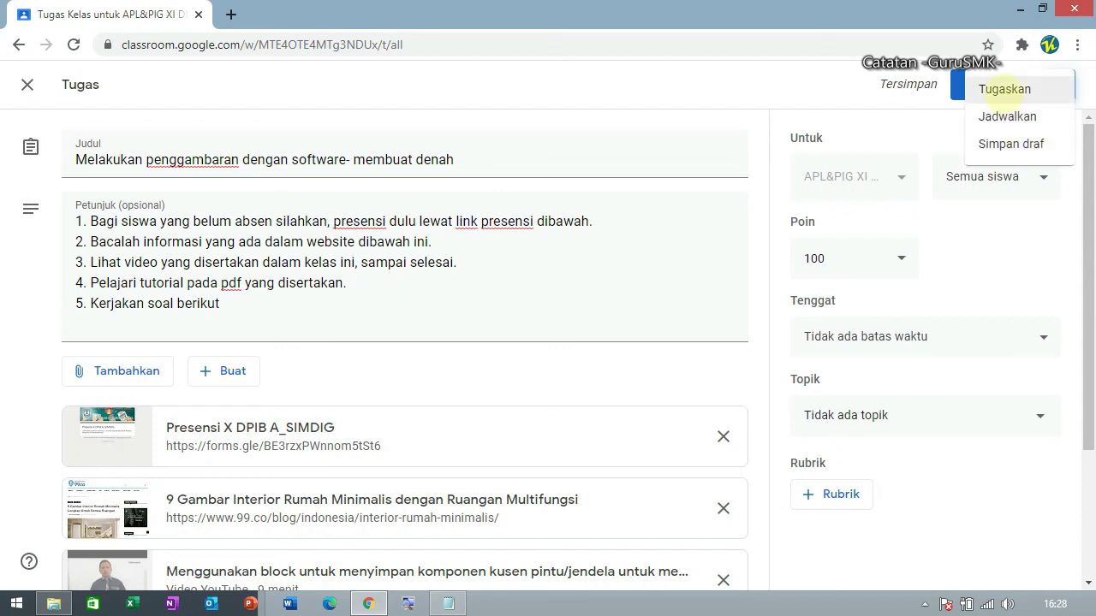
pyautogui.click(1003, 89)
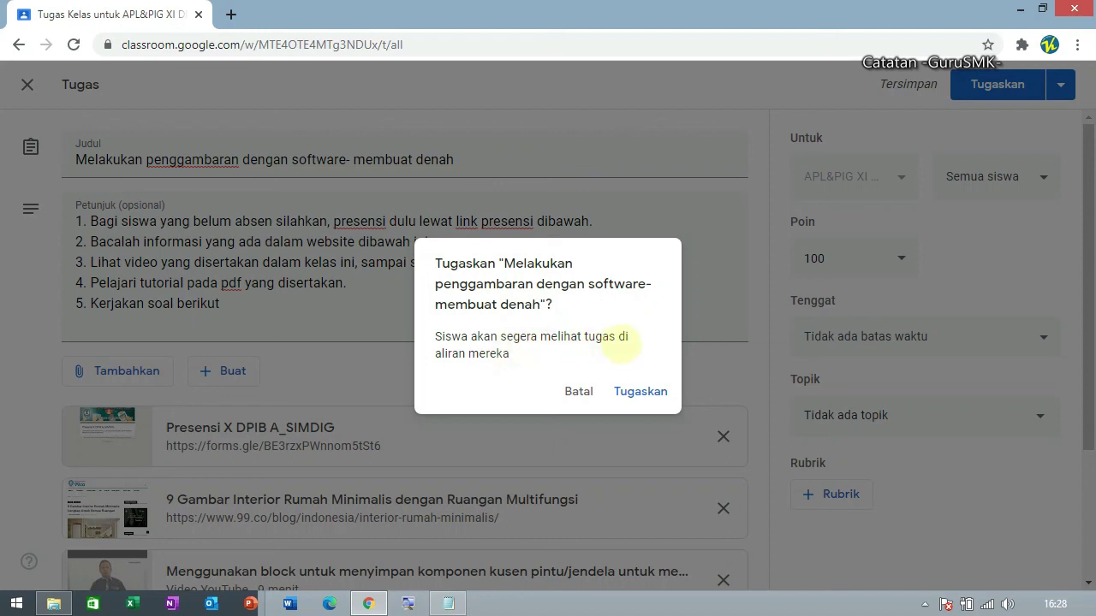
pyautogui.click(640, 392)
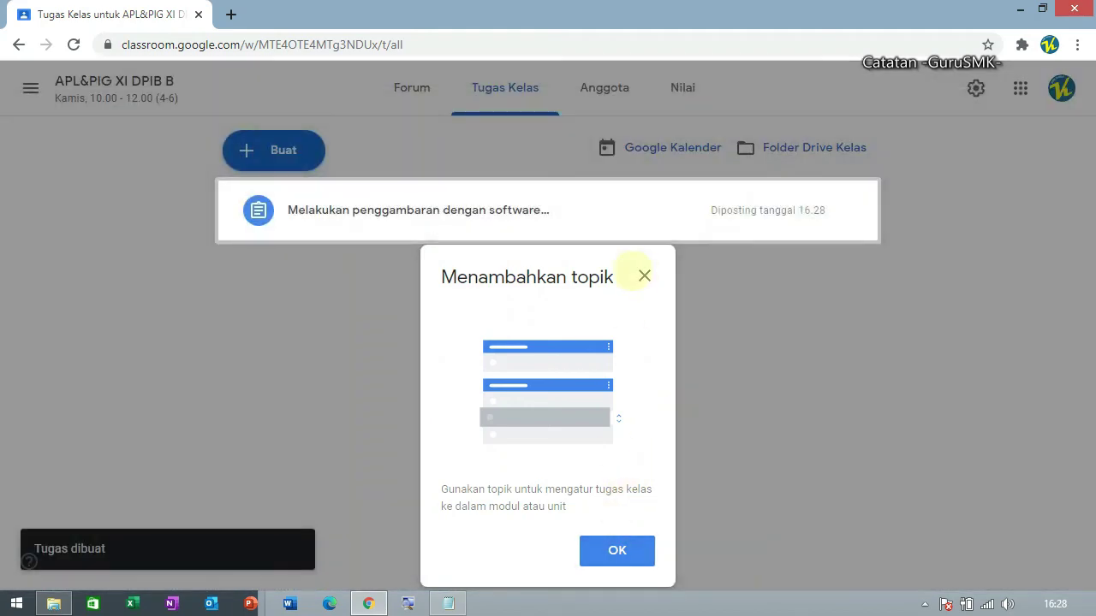
pyautogui.click(645, 275)
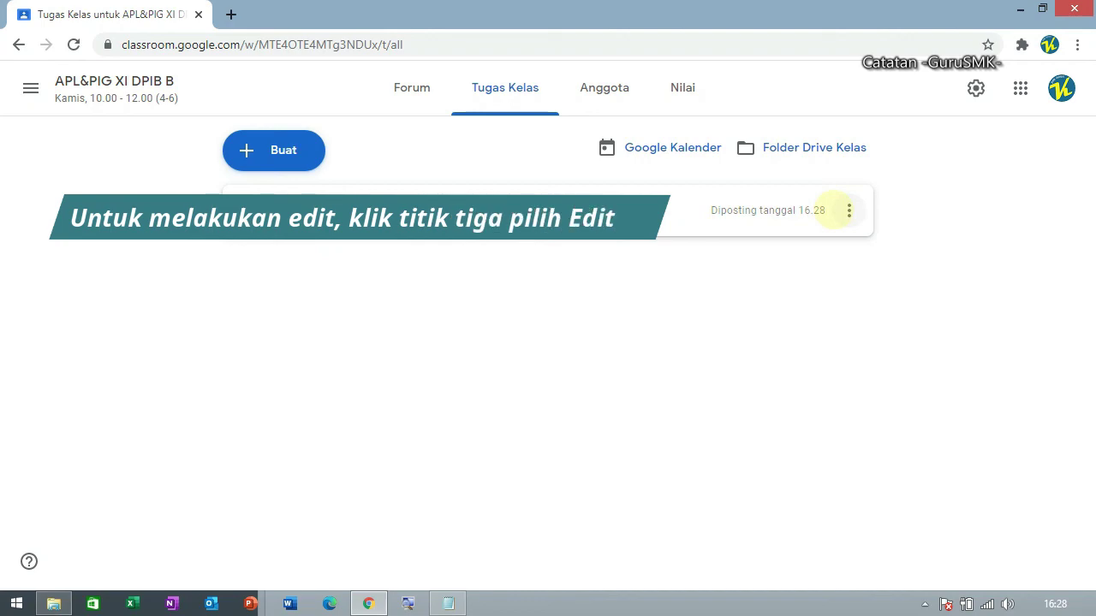
# Edit the posted assignment, dismiss the rubric tip, set the deadline to 28 Jul 2020 at 10.00 and save the change.
pyautogui.click(848, 209)
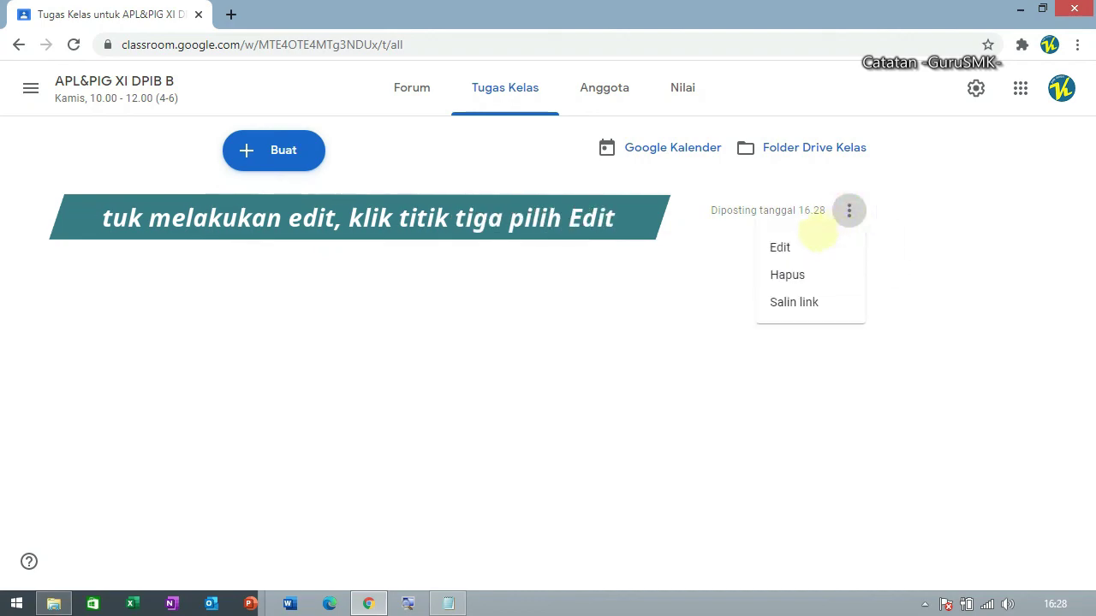
pyautogui.click(807, 245)
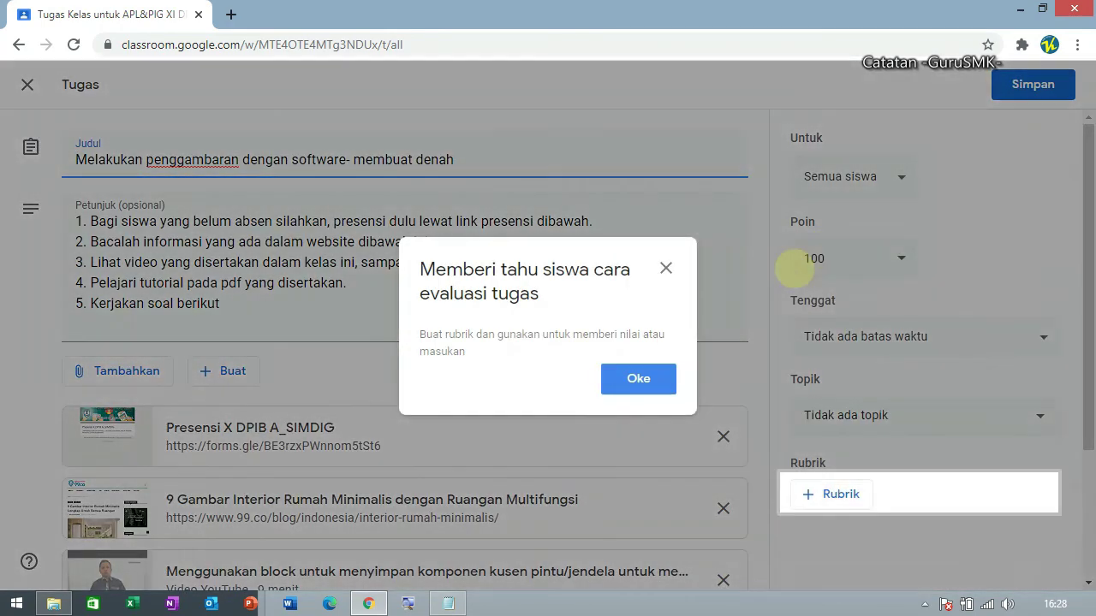
pyautogui.click(659, 370)
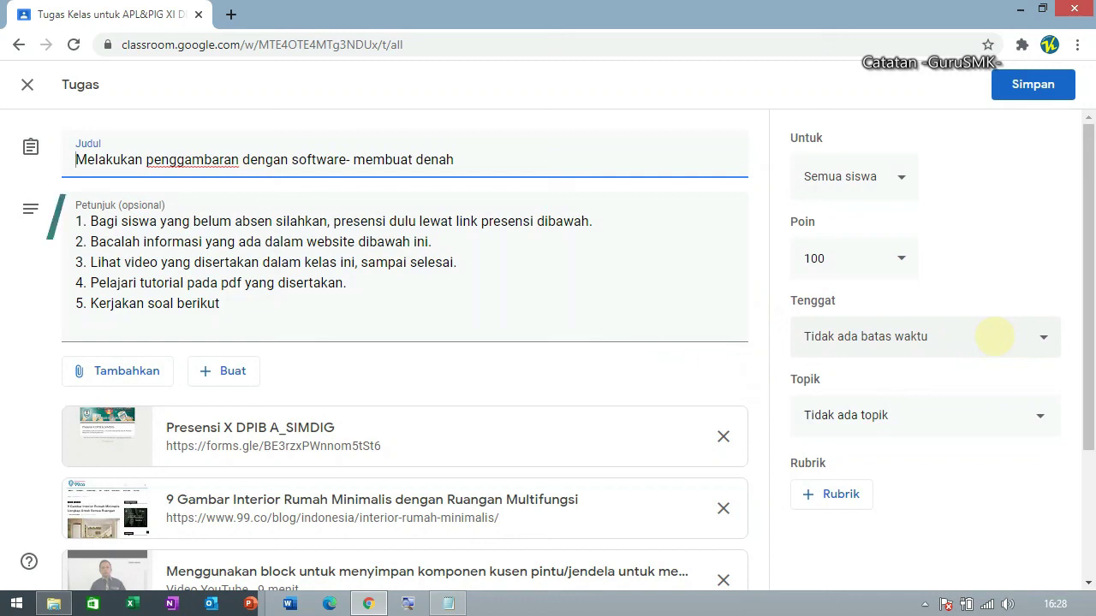
pyautogui.click(993, 336)
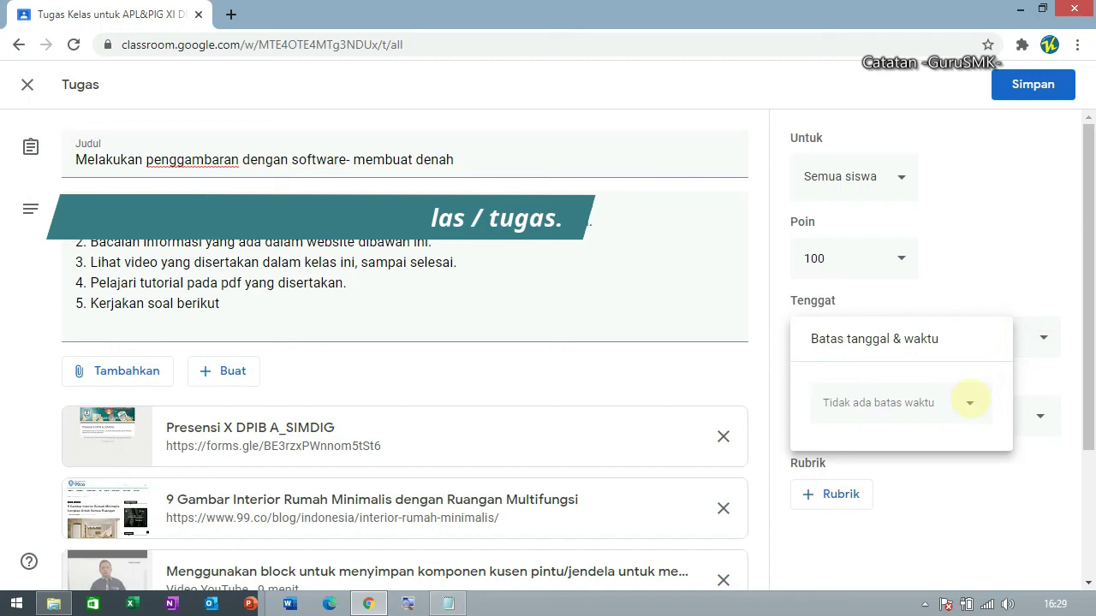
pyautogui.click(968, 402)
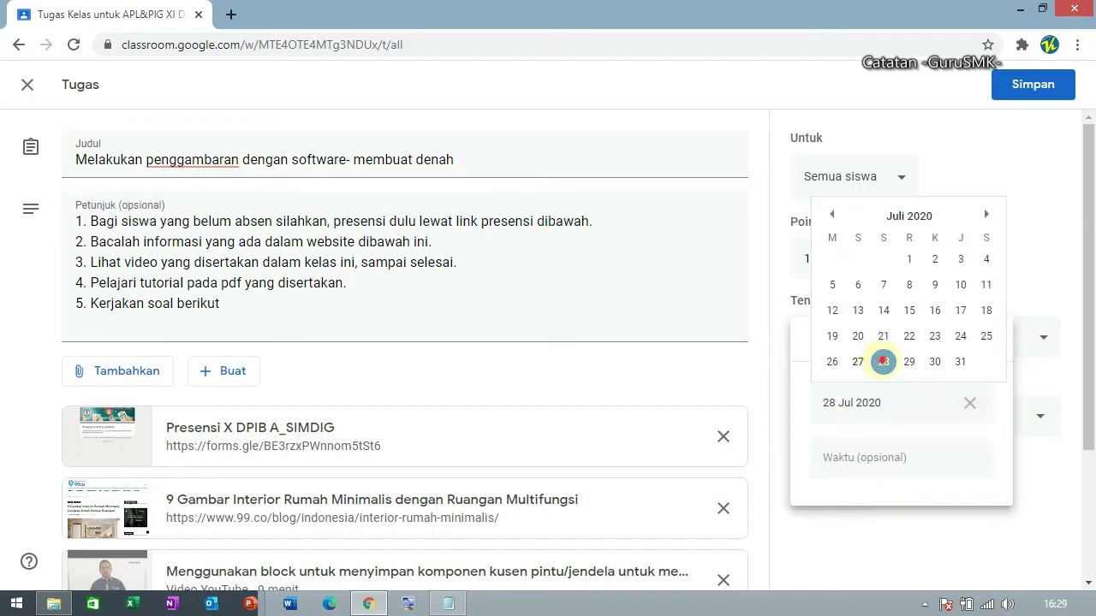
pyautogui.click(882, 362)
pyautogui.click(899, 449)
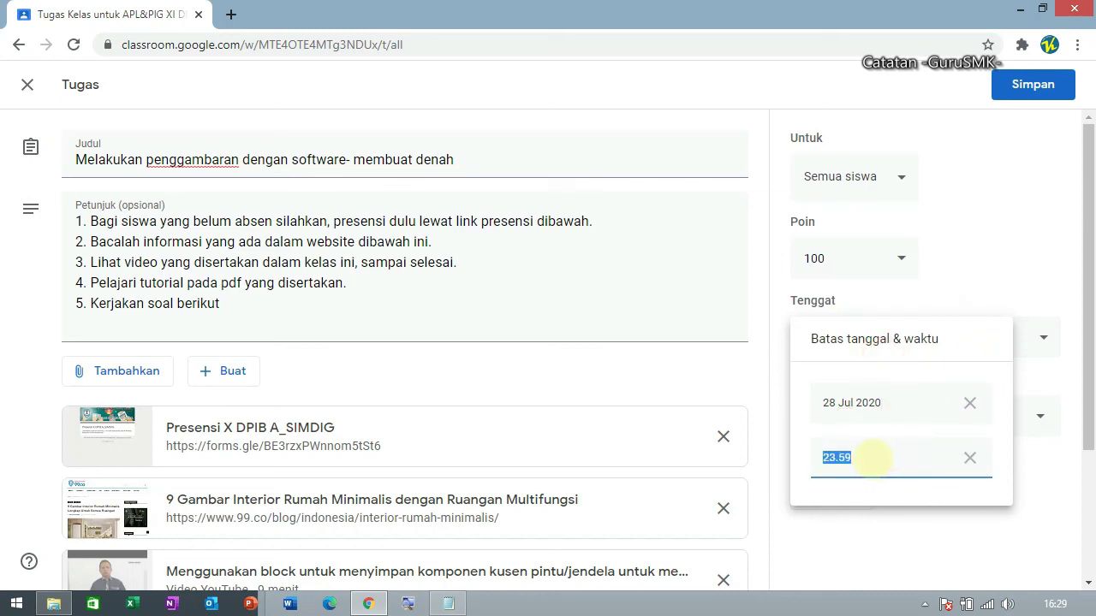
pyautogui.write('10')
pyautogui.click(912, 536)
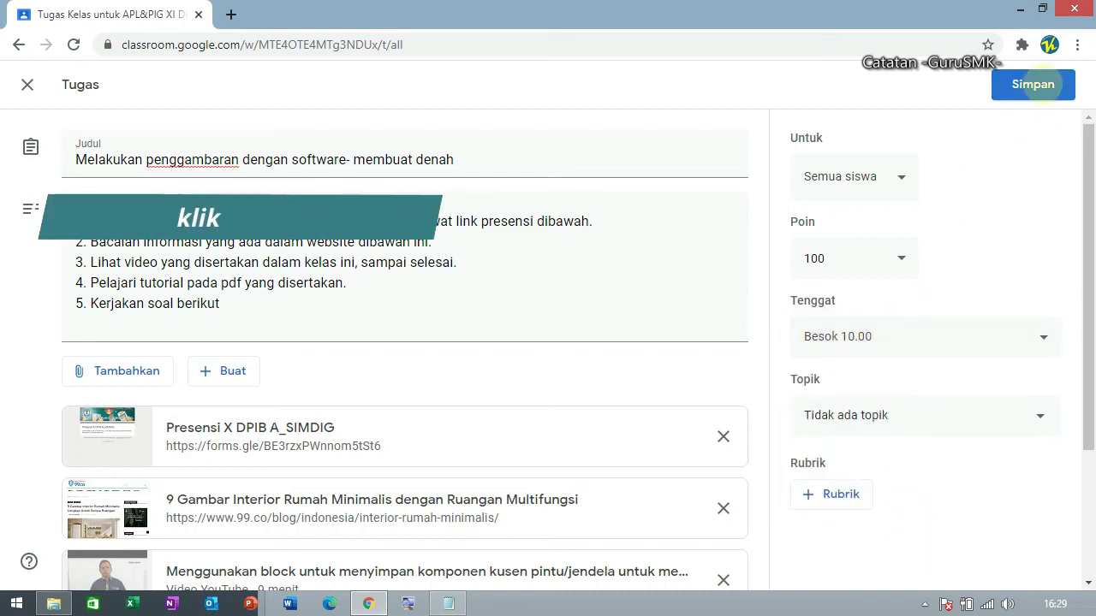
pyautogui.click(1038, 84)
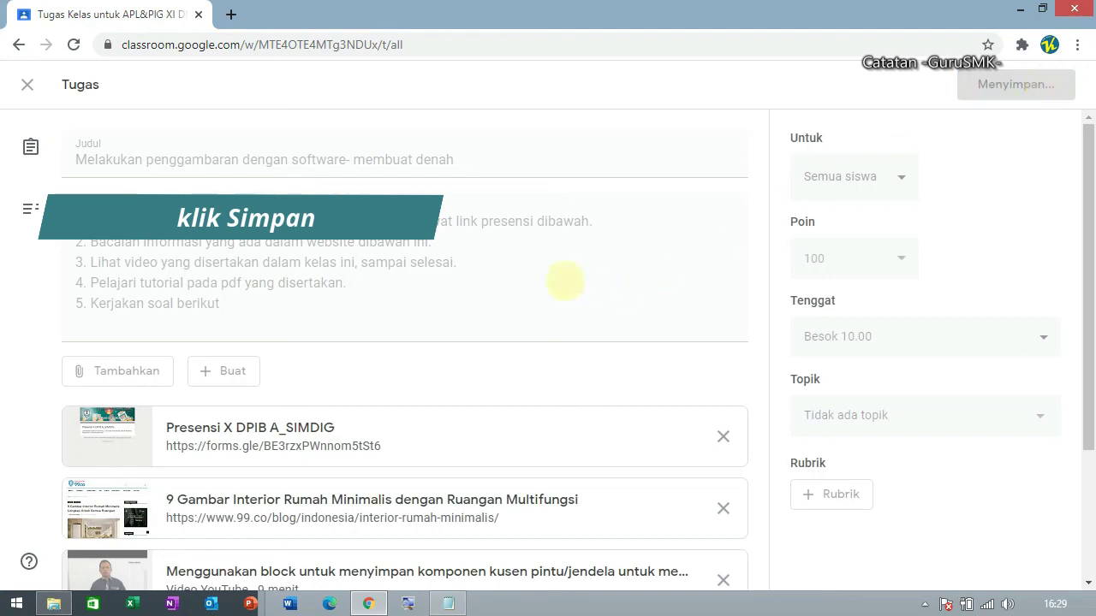